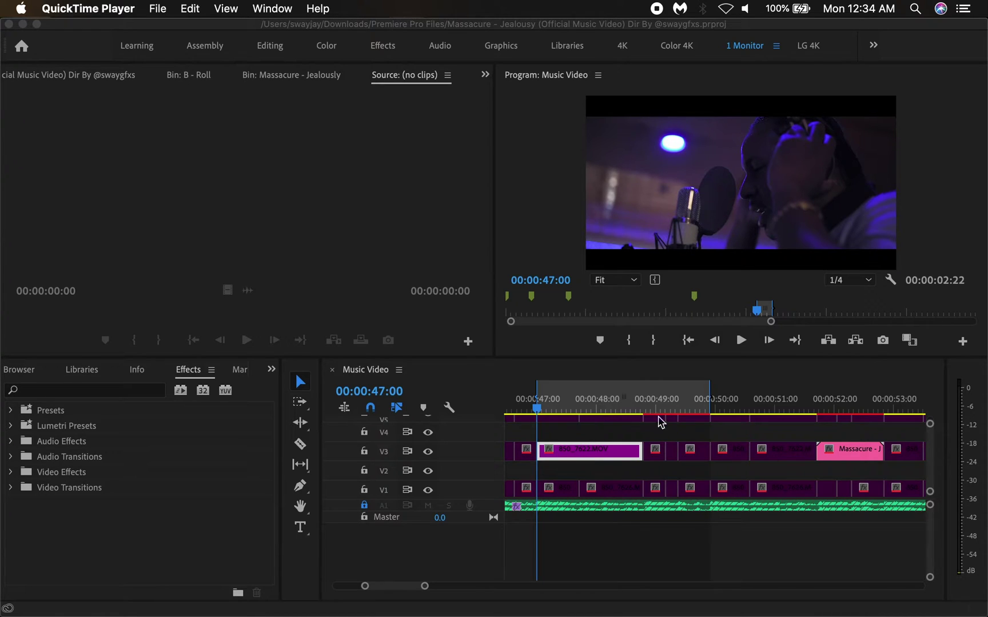
right_click(606, 452)
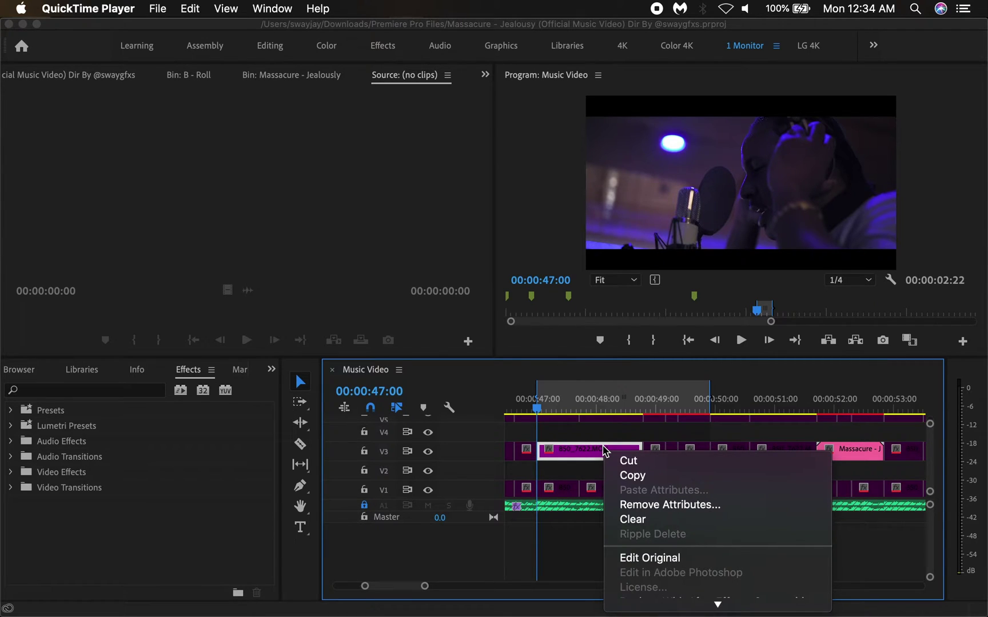
scroll(657, 491, "down", 5)
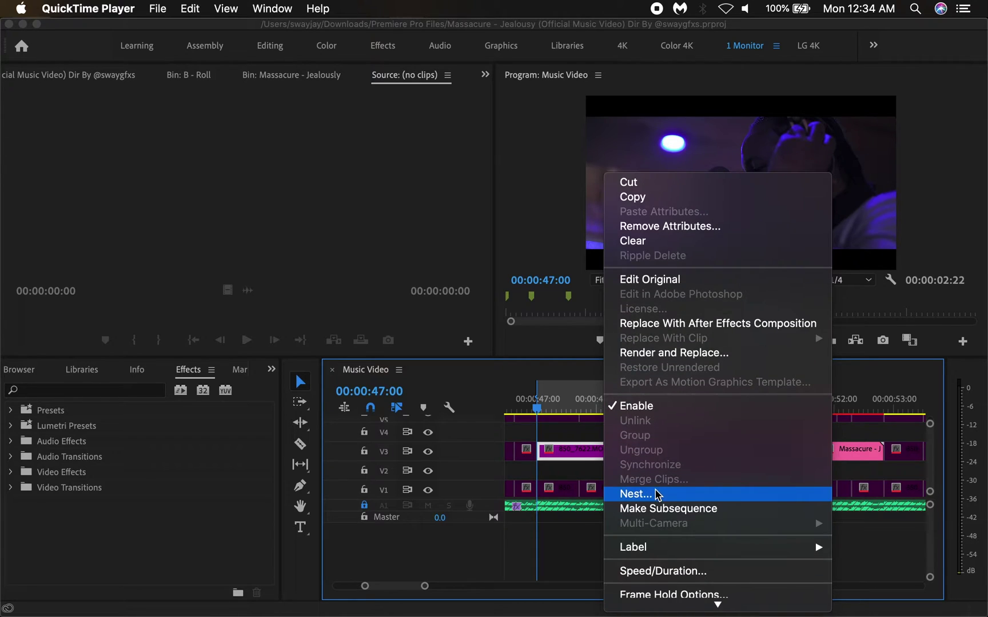
left_click(582, 437)
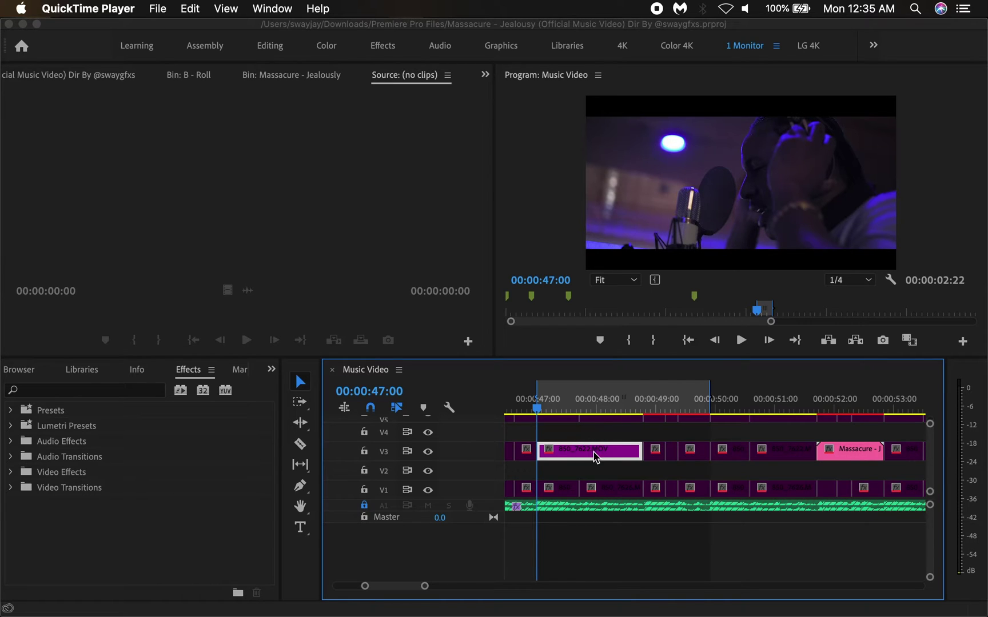
Replace the 850_7622.MOV clip on track V3 of the Music Video sequence with an After Effects composition.
left_click(595, 455)
right_click(595, 456)
scroll(691, 208, "down", 5)
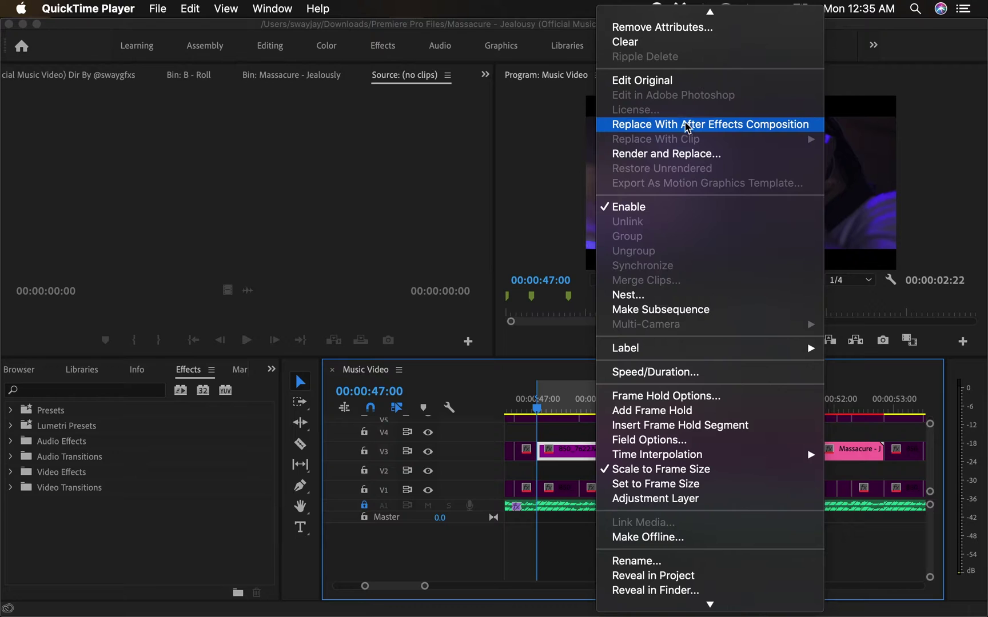
left_click(687, 127)
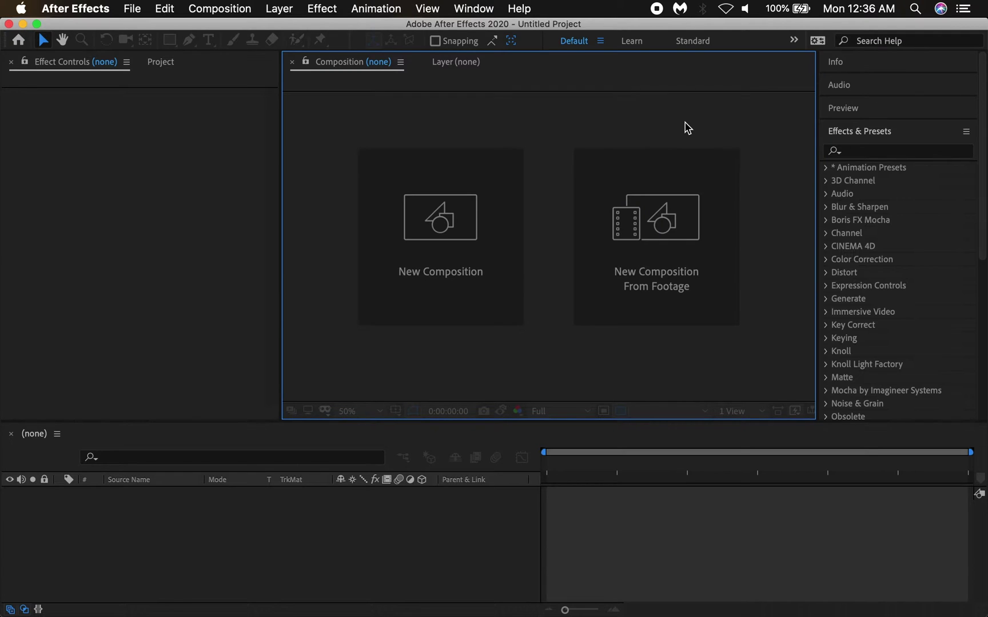
Save the new After Effects project in Downloads under the name lightsaep.aep.
key("super+s")
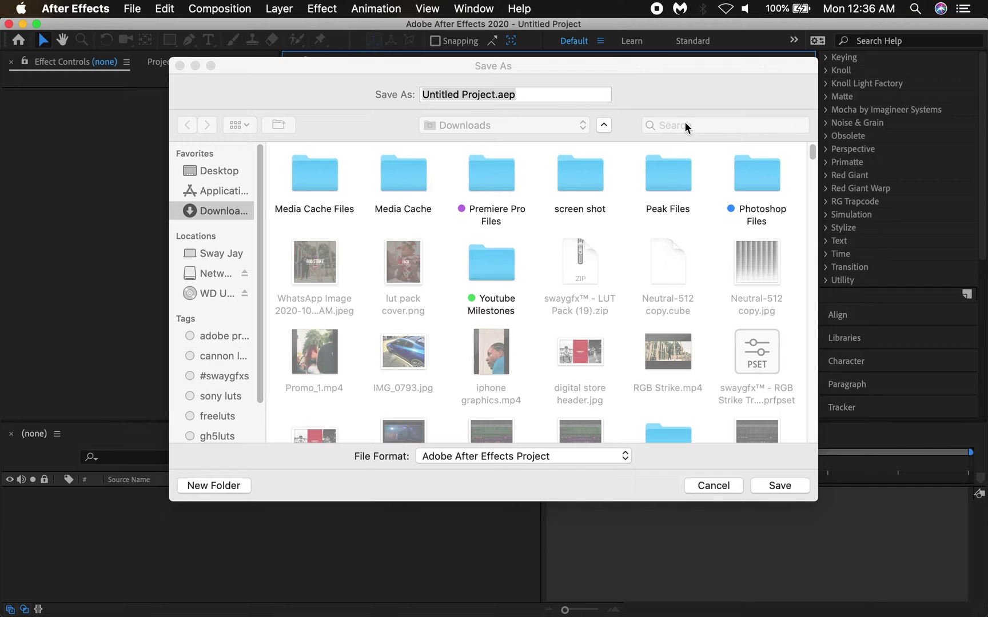
left_click(495, 94)
left_click_drag(495, 94, 277, 97)
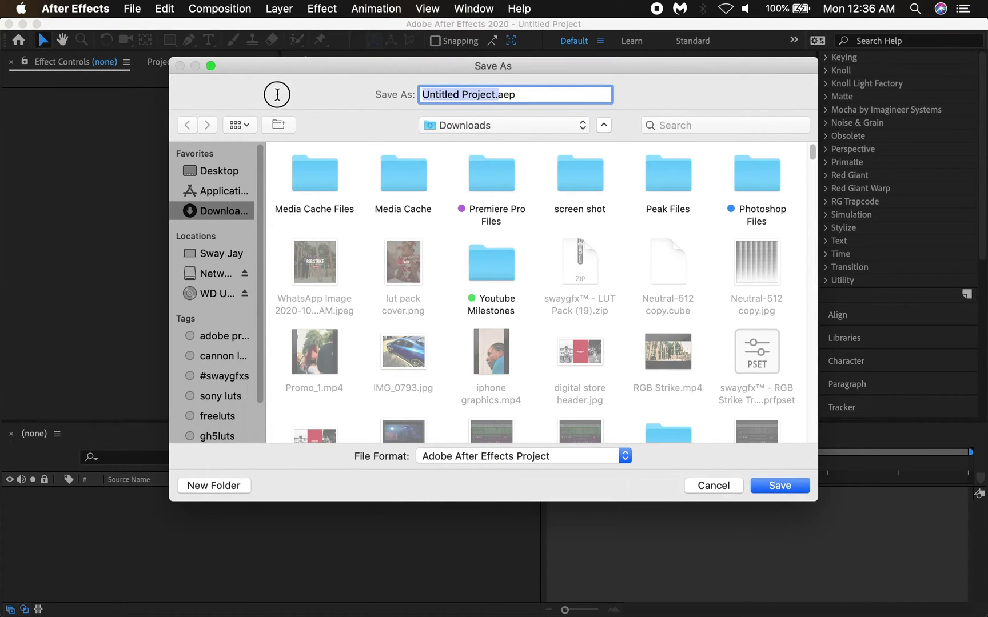
type("lights")
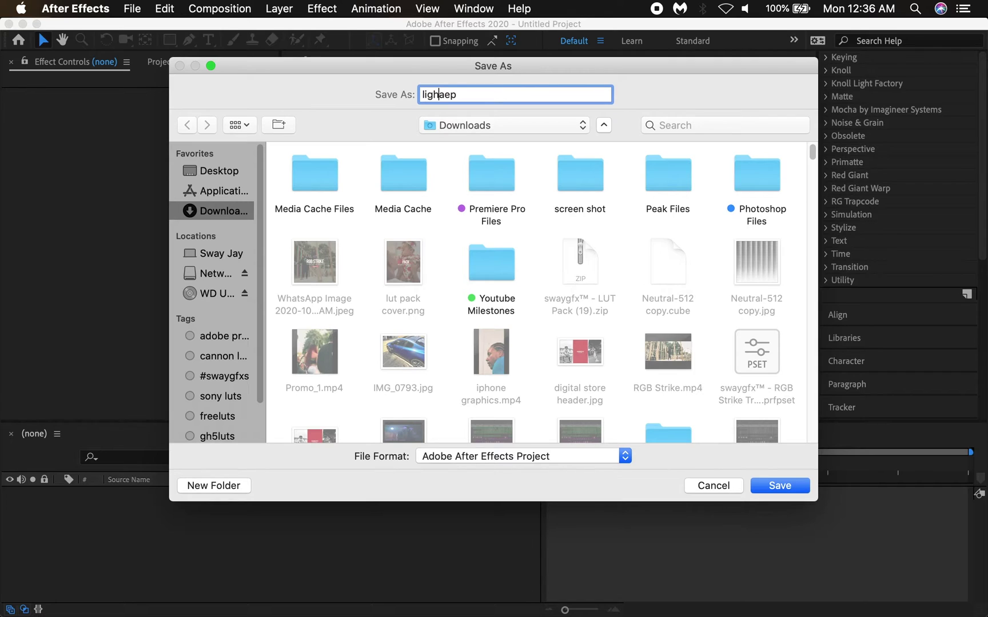
key("Return")
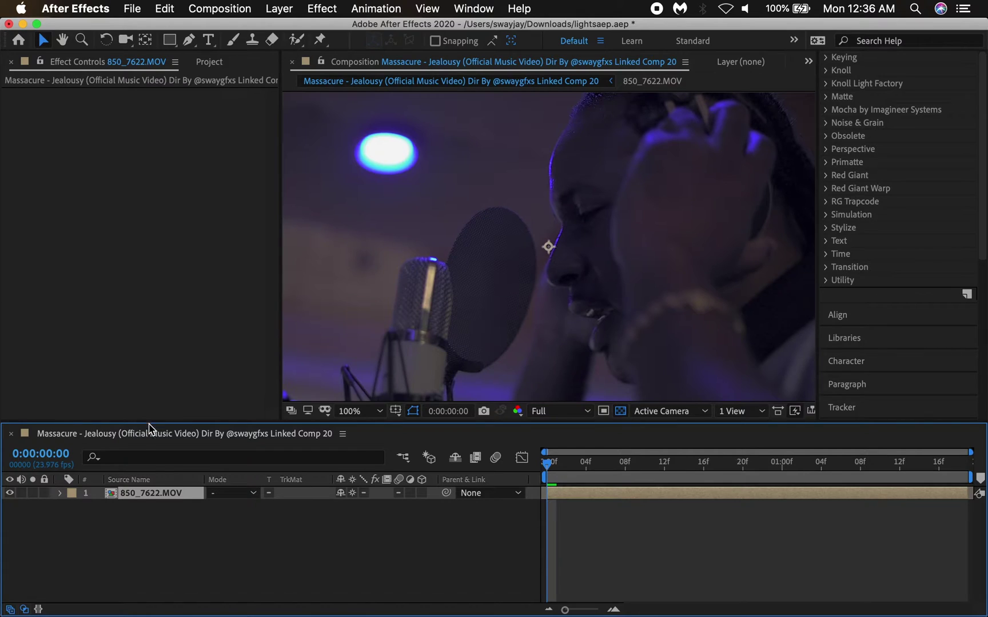
Pre-compose the 850_7622.MOV layer, moving all attributes into the new composition.
right_click(161, 500)
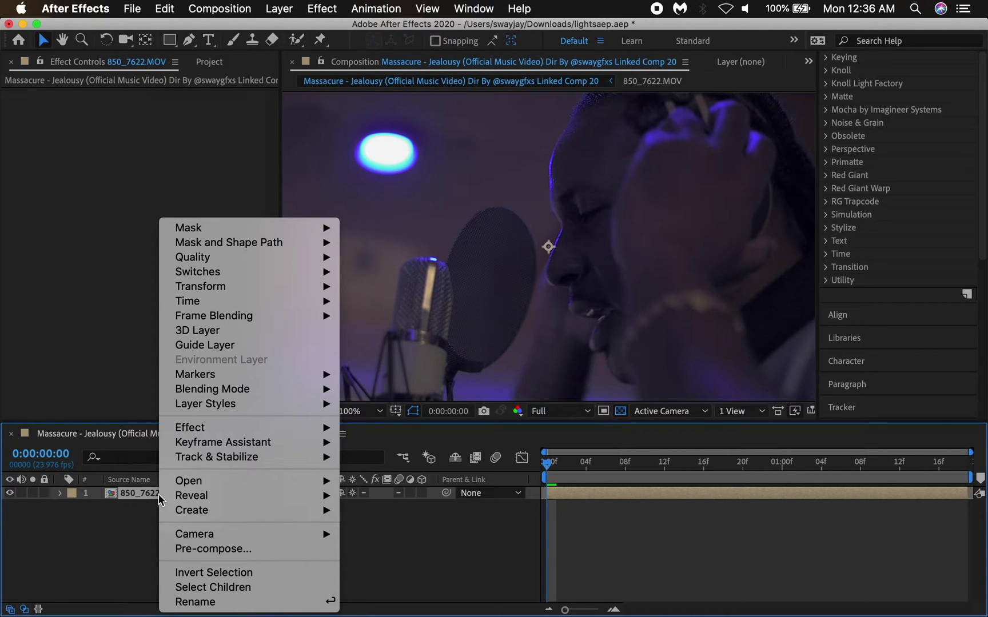
left_click(215, 550)
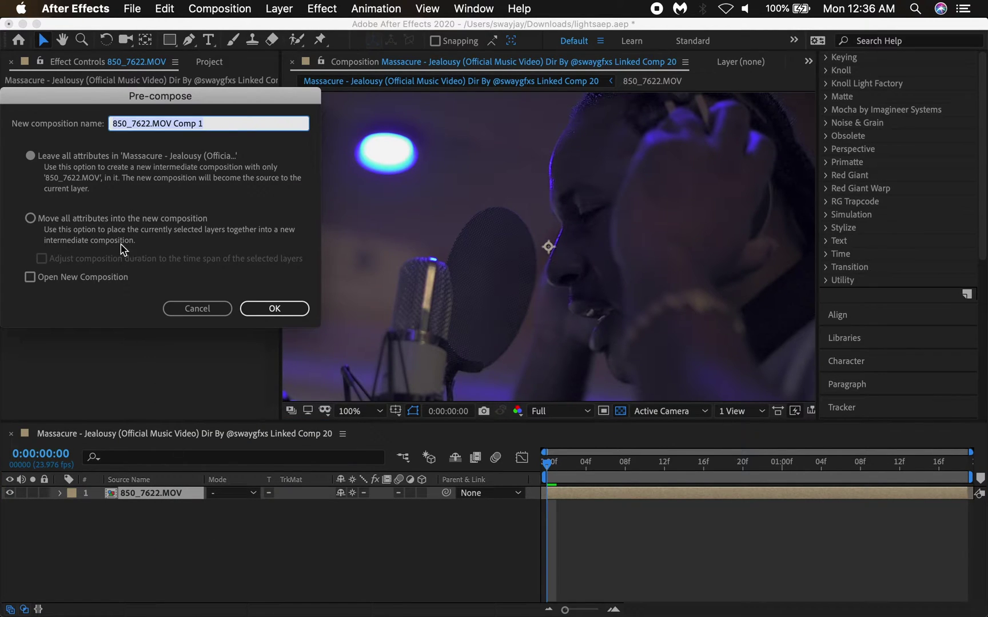
left_click(65, 222)
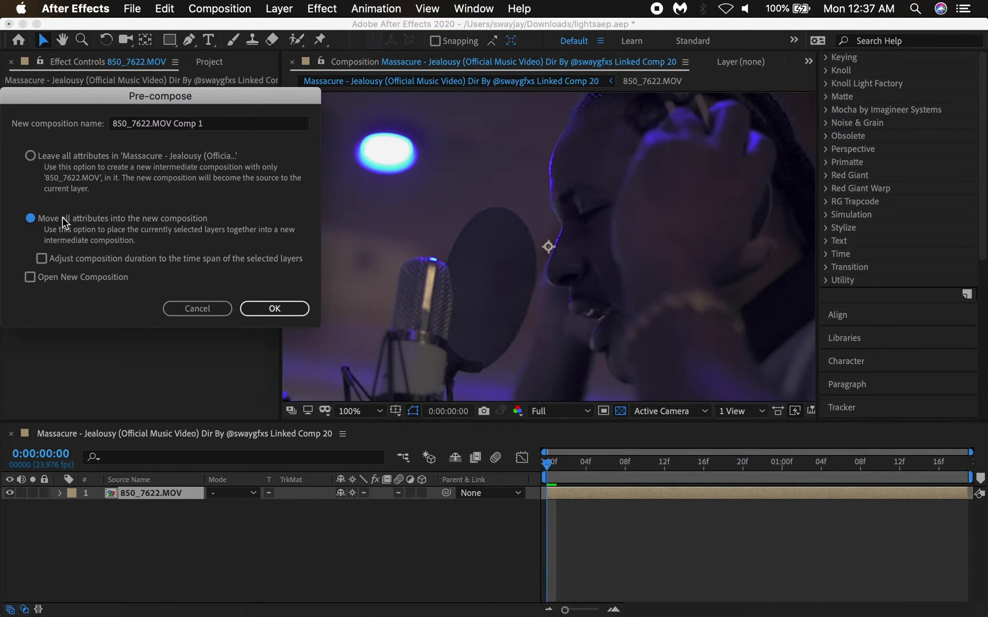
left_click(264, 312)
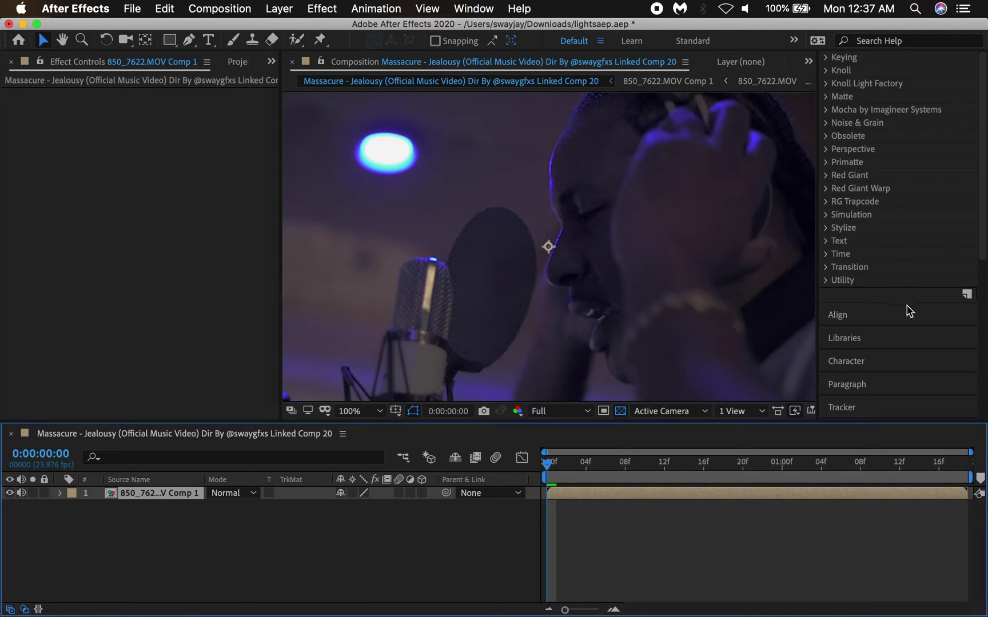
Start a motion track on the pre-composed clip and fit Track Point 1 around the bright ceiling light.
left_click(859, 410)
left_click(860, 290)
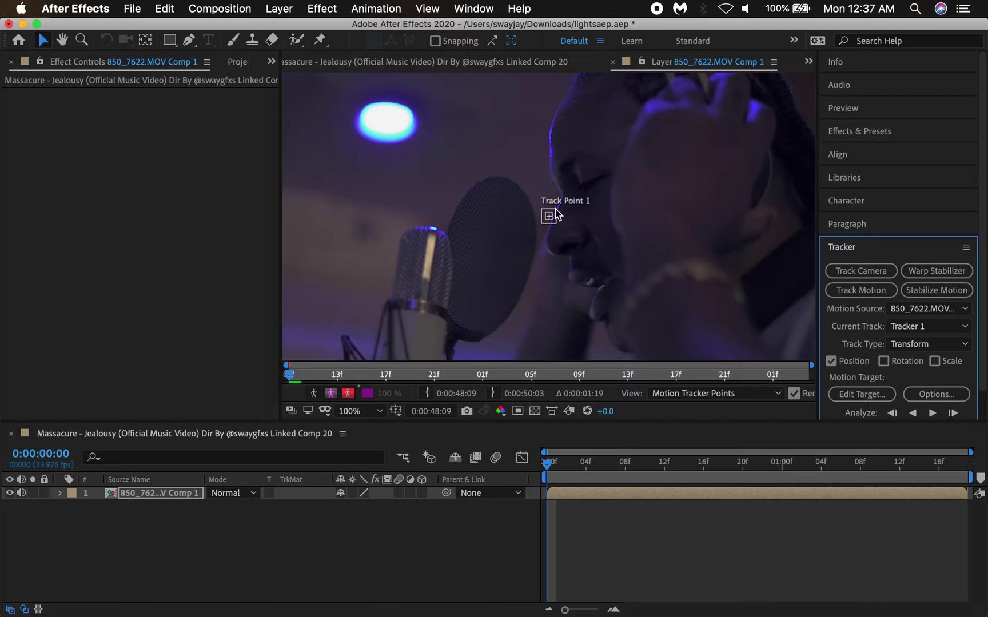
left_click_drag(555, 215, 391, 108)
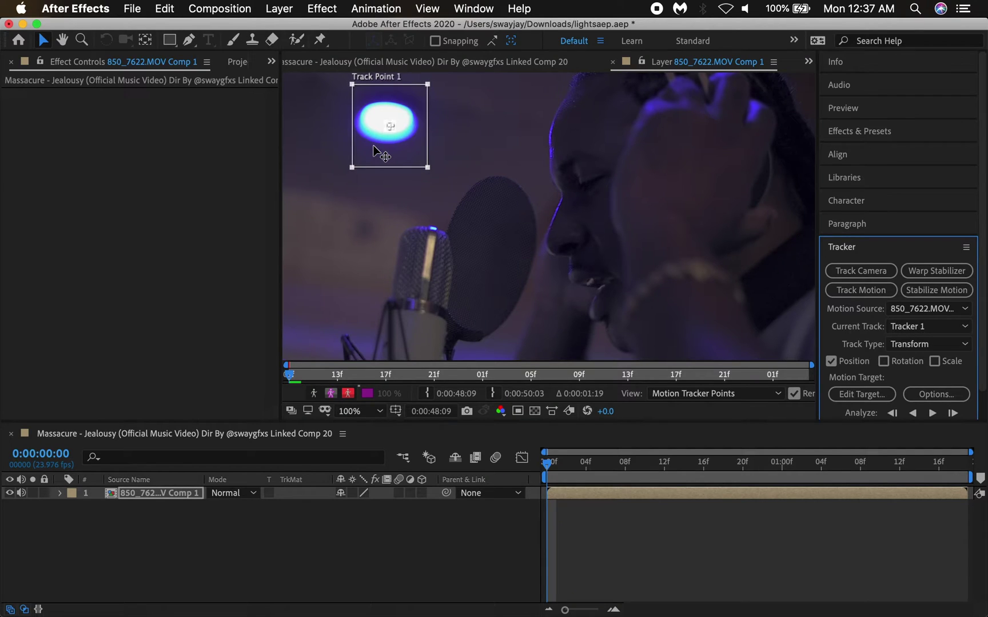
key("comma")
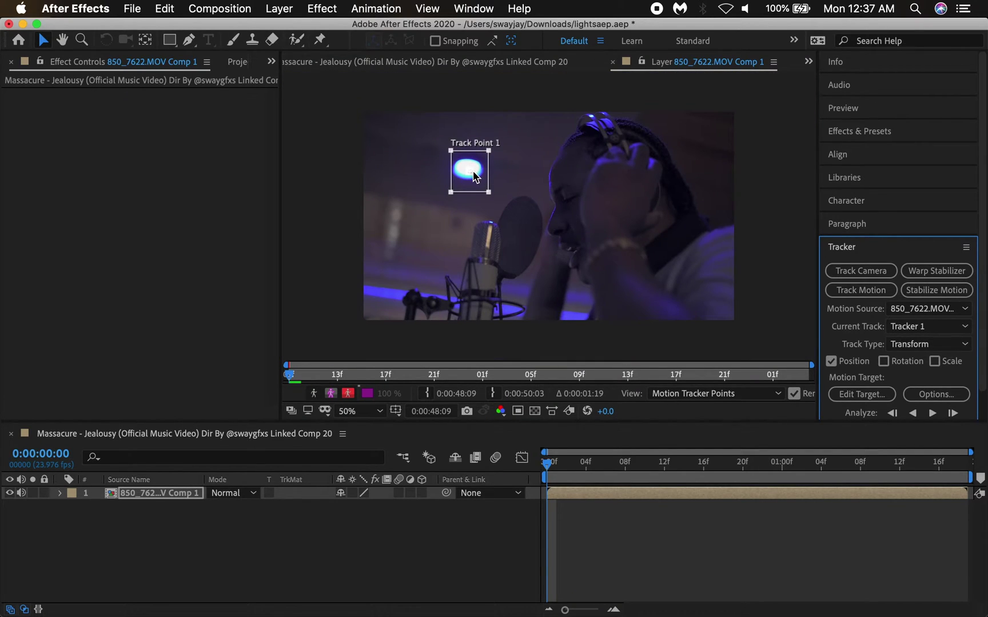
left_click_drag(474, 169, 496, 145)
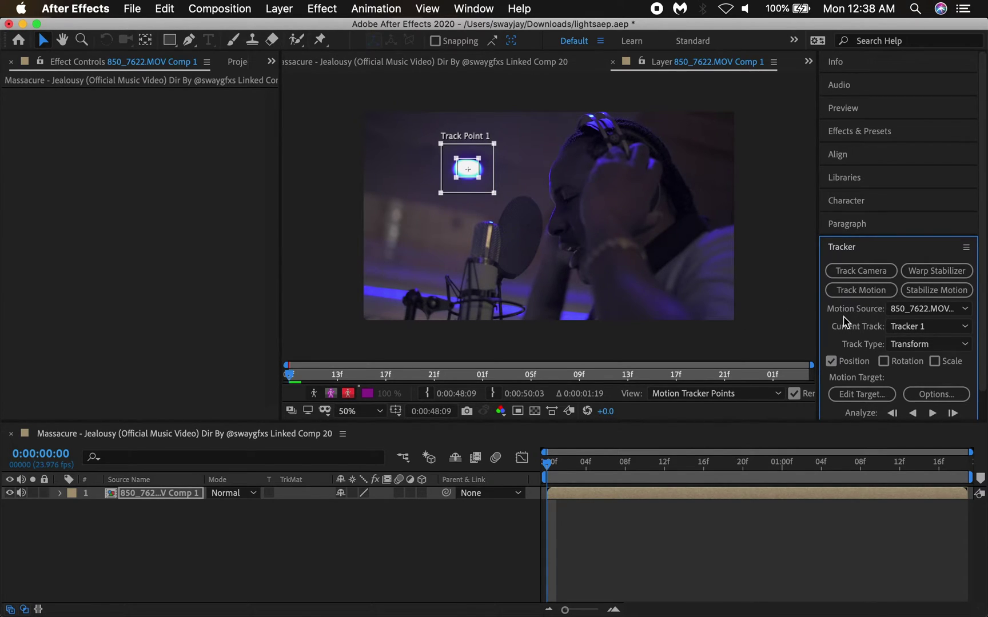
Analyze the light's motion forward through the whole clip, then play the track back and return to the start.
scroll(846, 320, "down", 2)
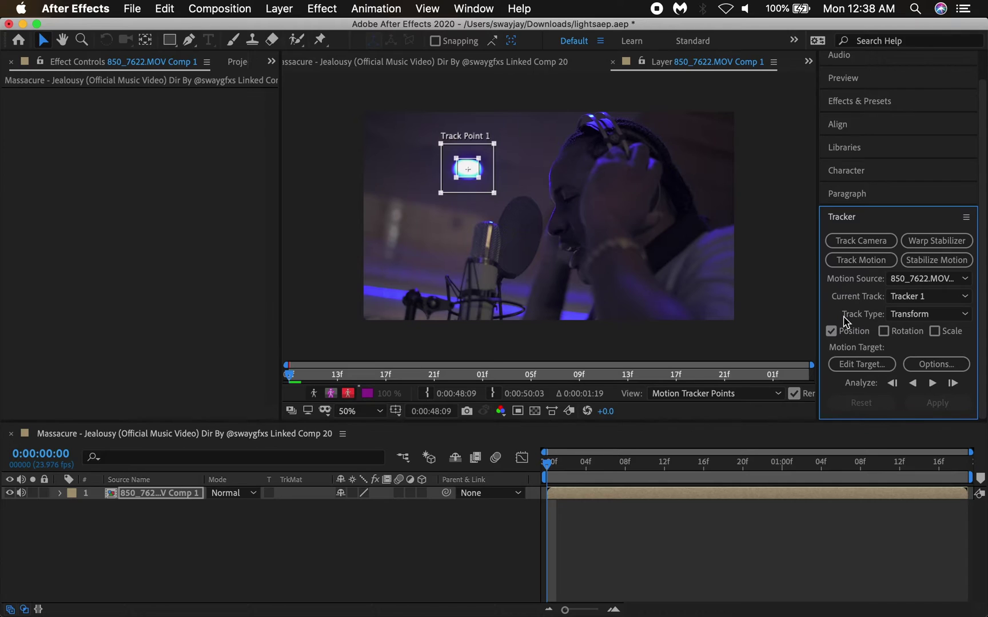
left_click(932, 383)
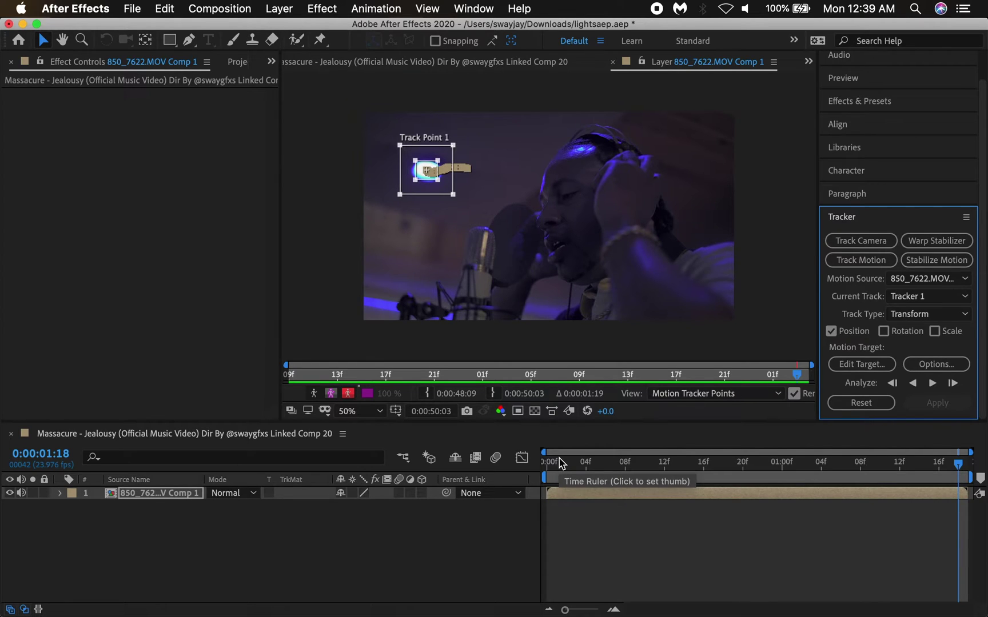
left_click_drag(560, 463, 522, 458)
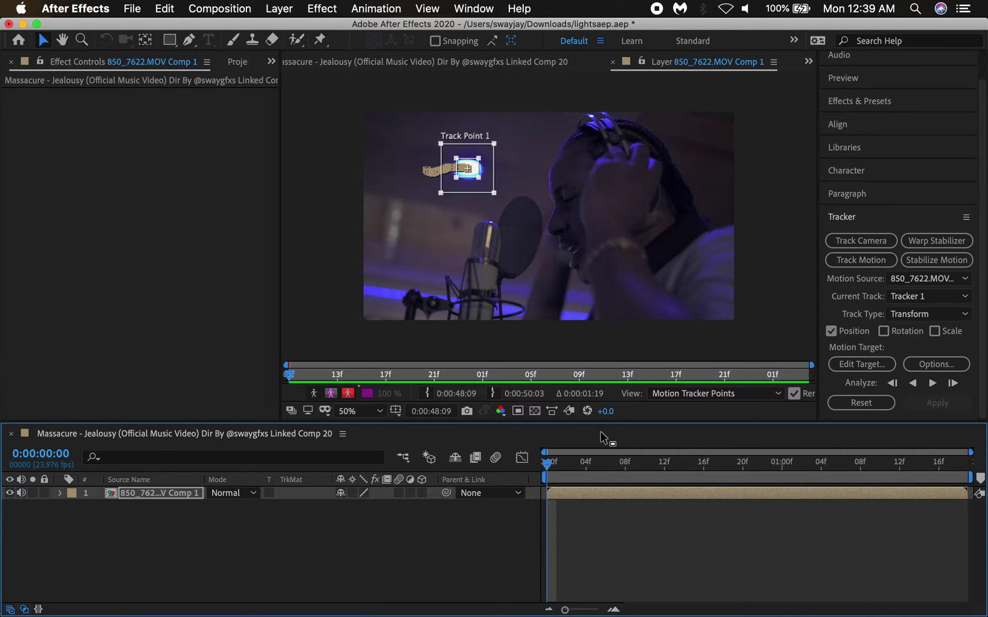
key("space")
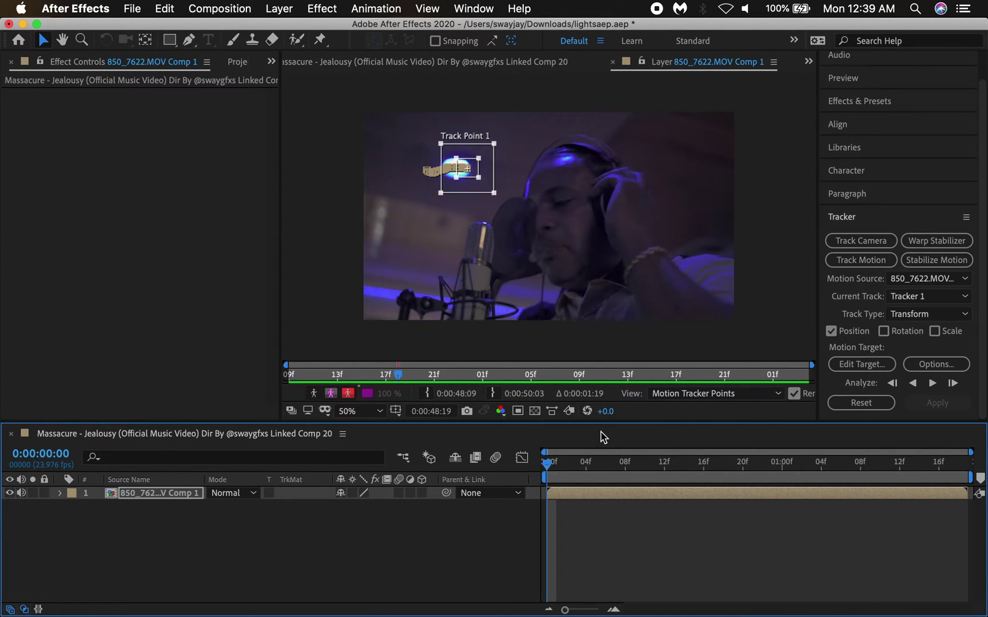
left_click_drag(884, 461, 375, 513)
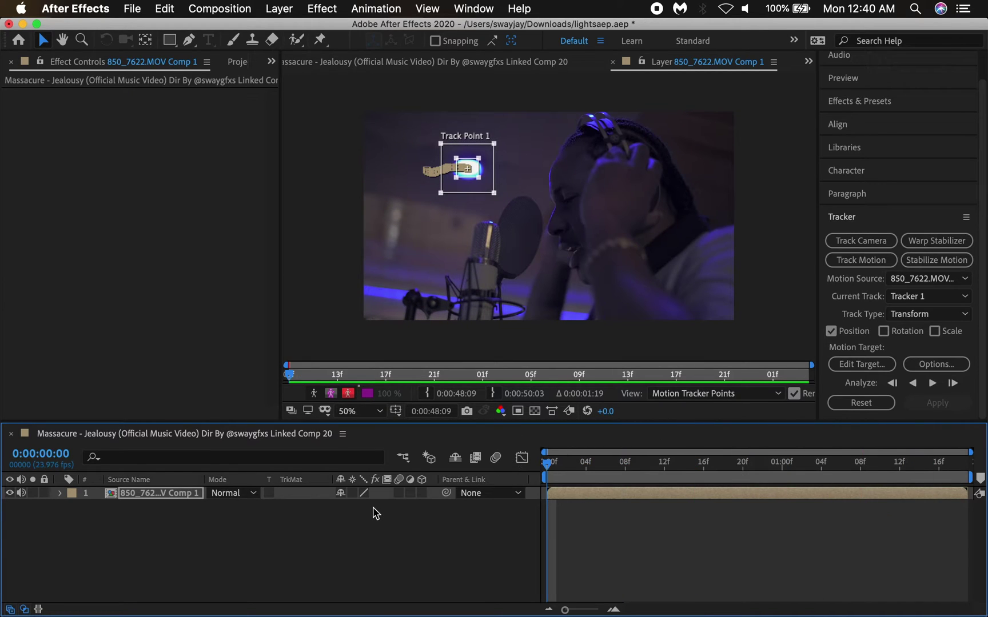
Add a null object to the linked composition.
right_click(341, 538)
mouse_move(417, 450)
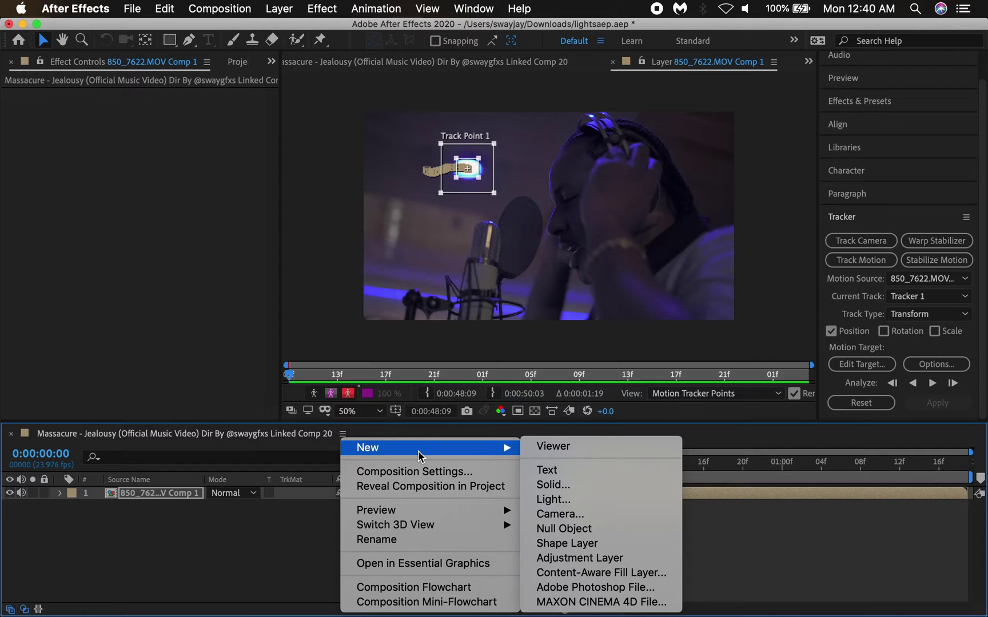
left_click(582, 532)
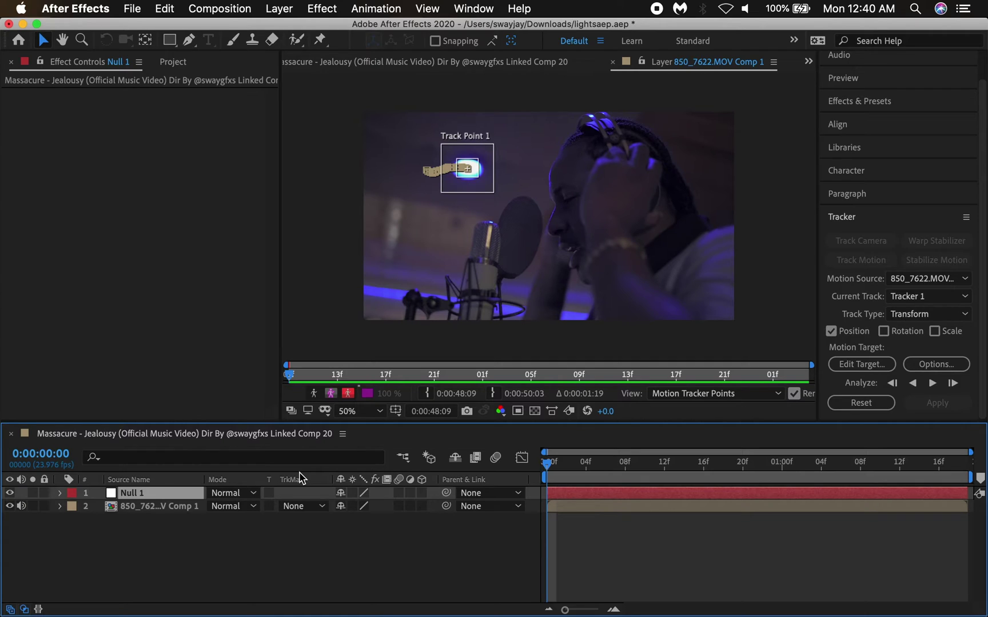
Set Null 1 as the clip tracker's motion target and apply the tracking data in X and Y.
left_click(162, 508)
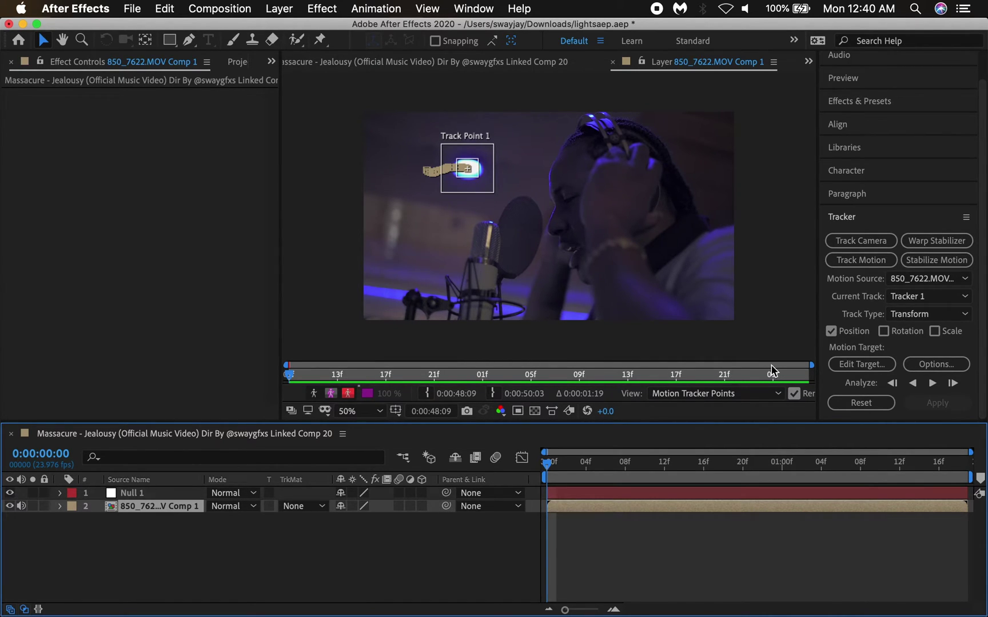
left_click(874, 364)
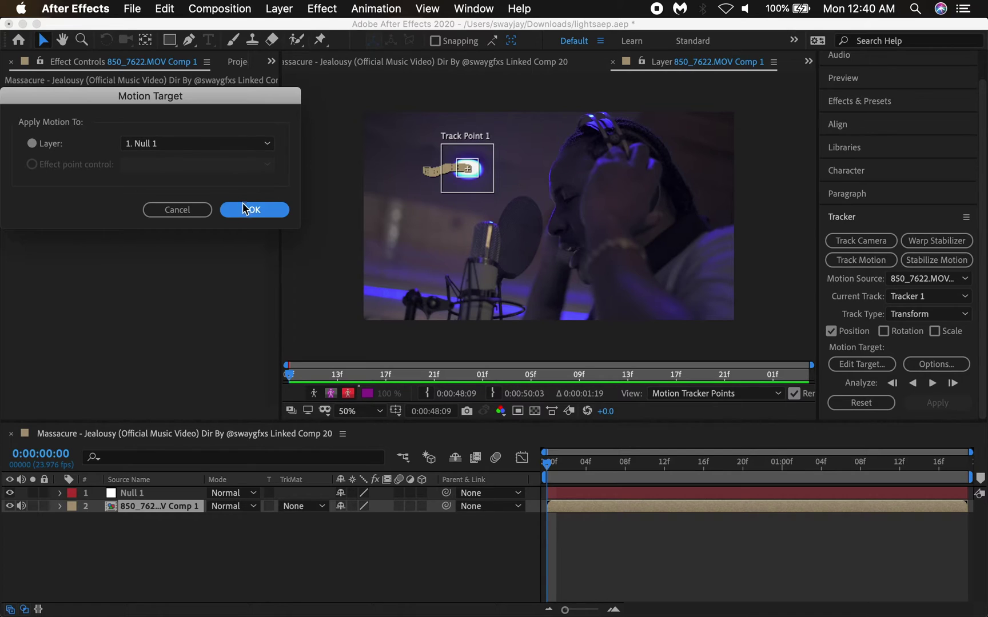
left_click(186, 145)
left_click(187, 147)
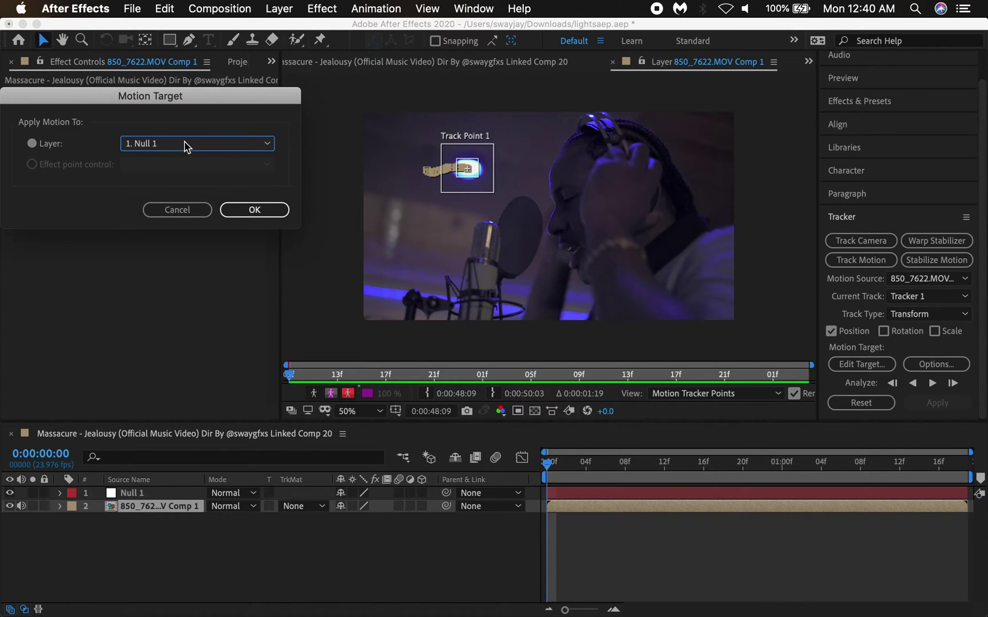
left_click(244, 213)
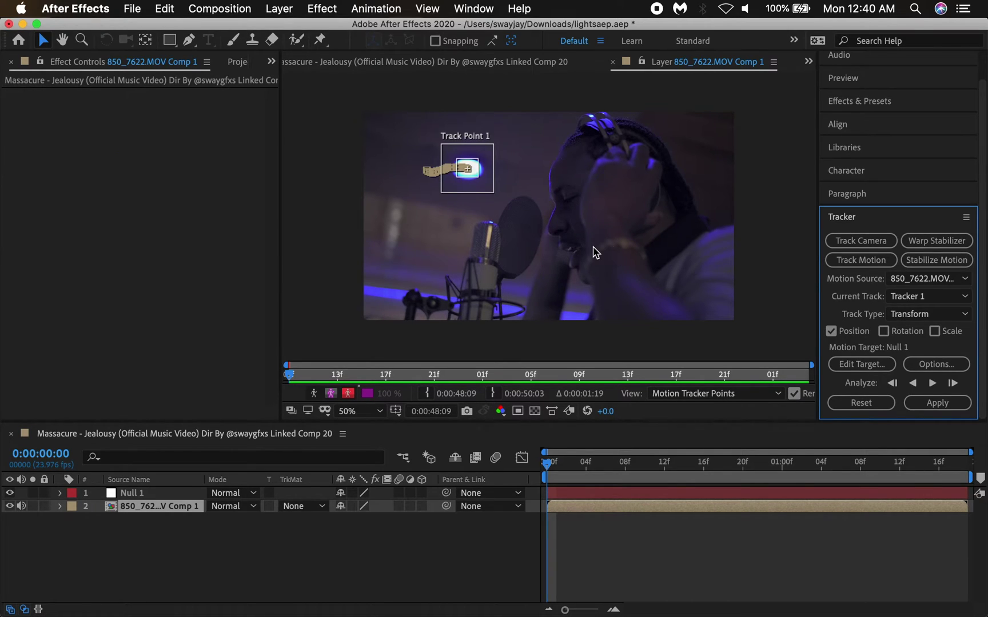
left_click(940, 403)
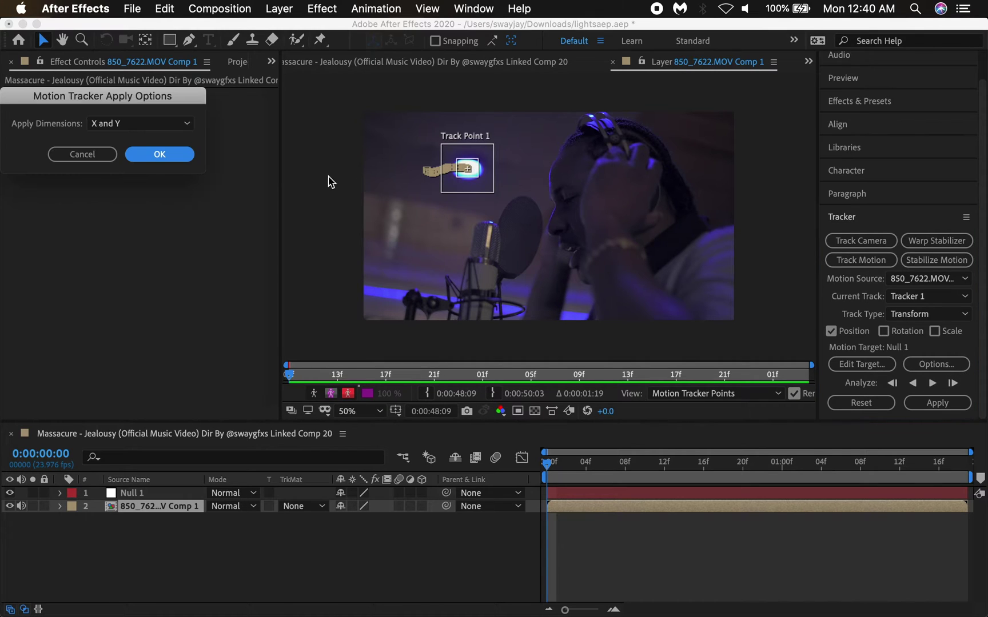
left_click(160, 154)
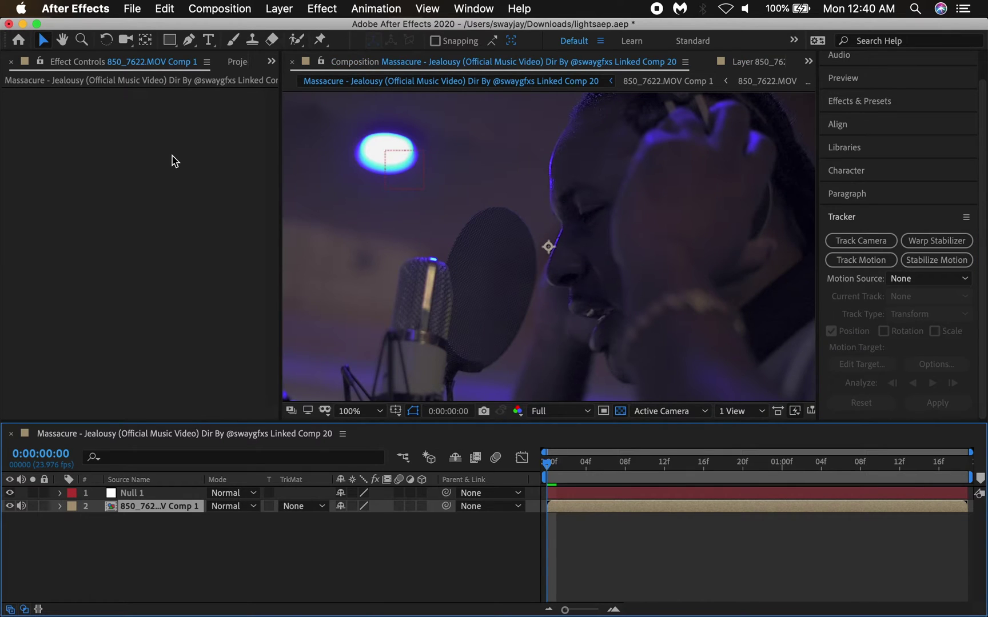
Select Null 1 and play through the composition to check that it follows the ceiling light.
left_click(568, 493)
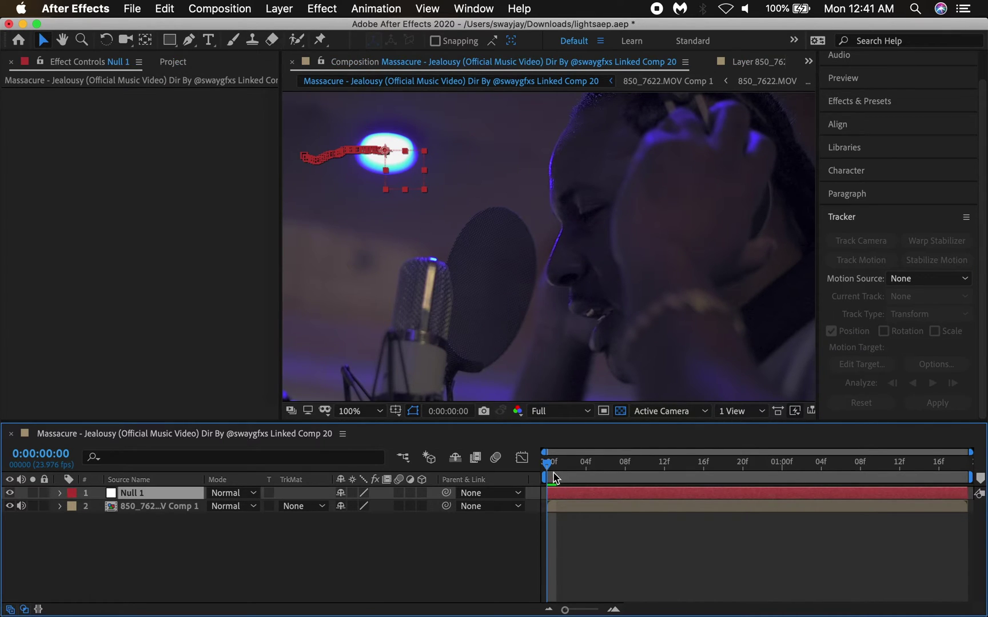
left_click_drag(547, 462, 584, 457)
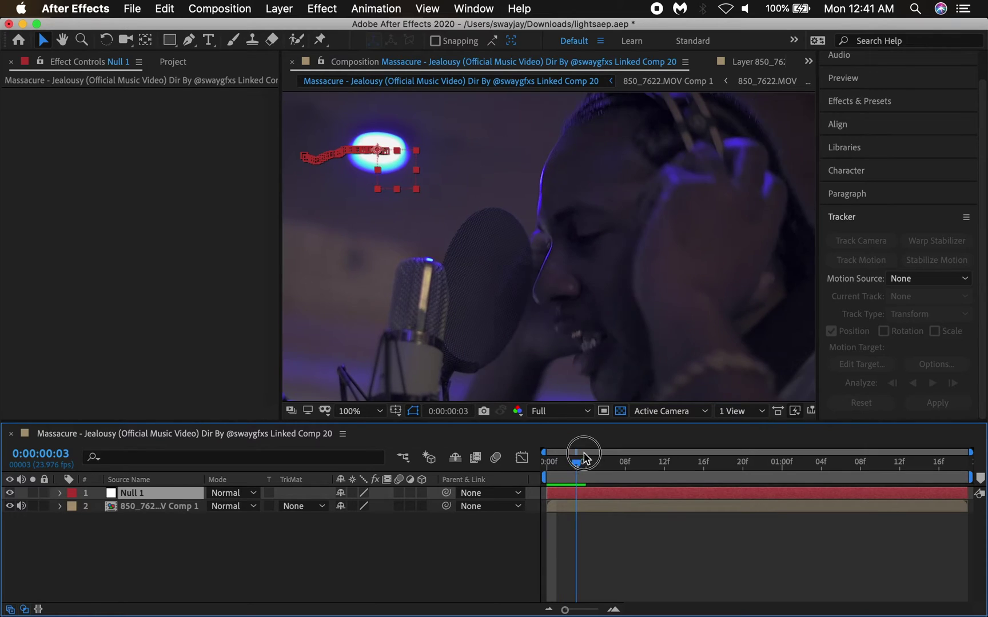
key("space")
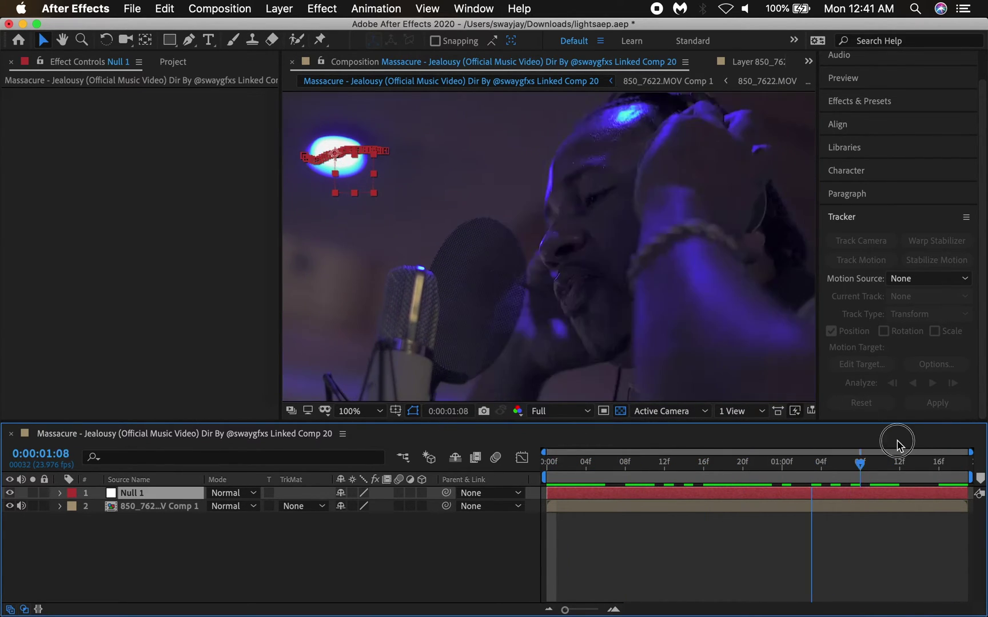
left_click_drag(566, 457, 514, 479)
key("space")
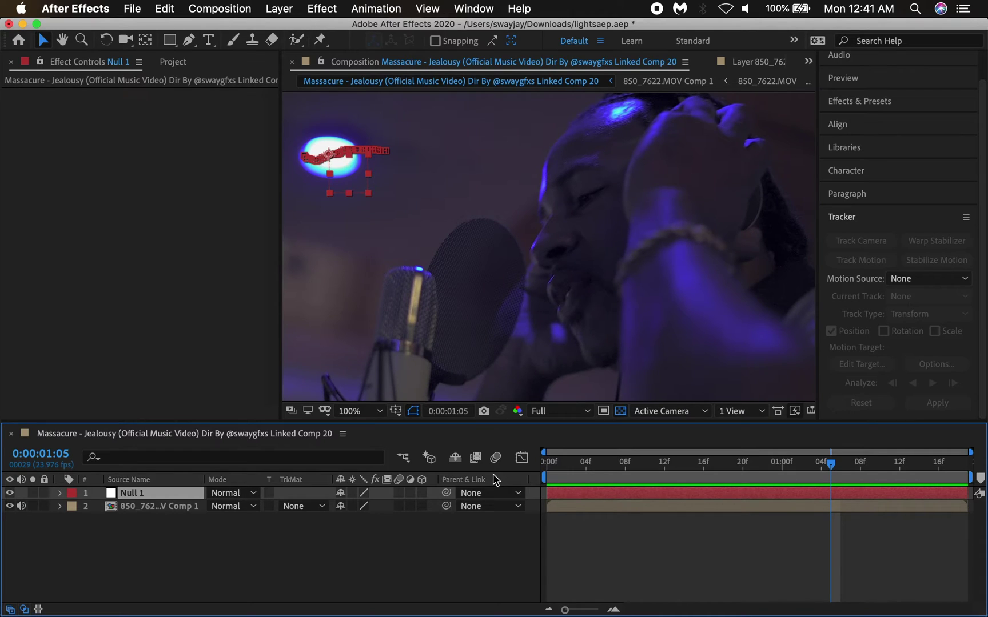
Add a black solid named "light source" to the composition.
right_click(345, 547)
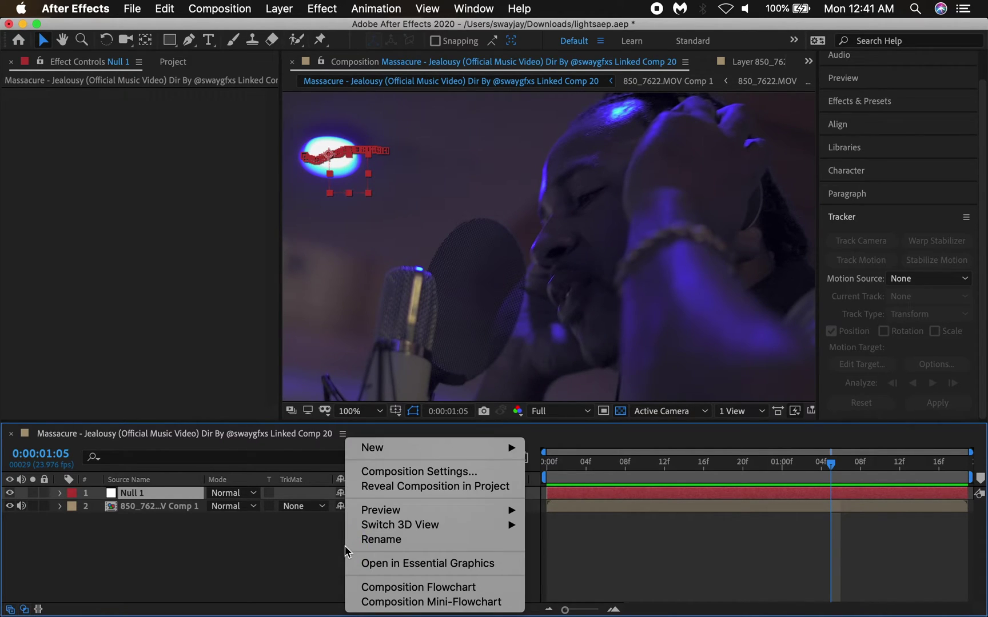
mouse_move(414, 451)
left_click(562, 484)
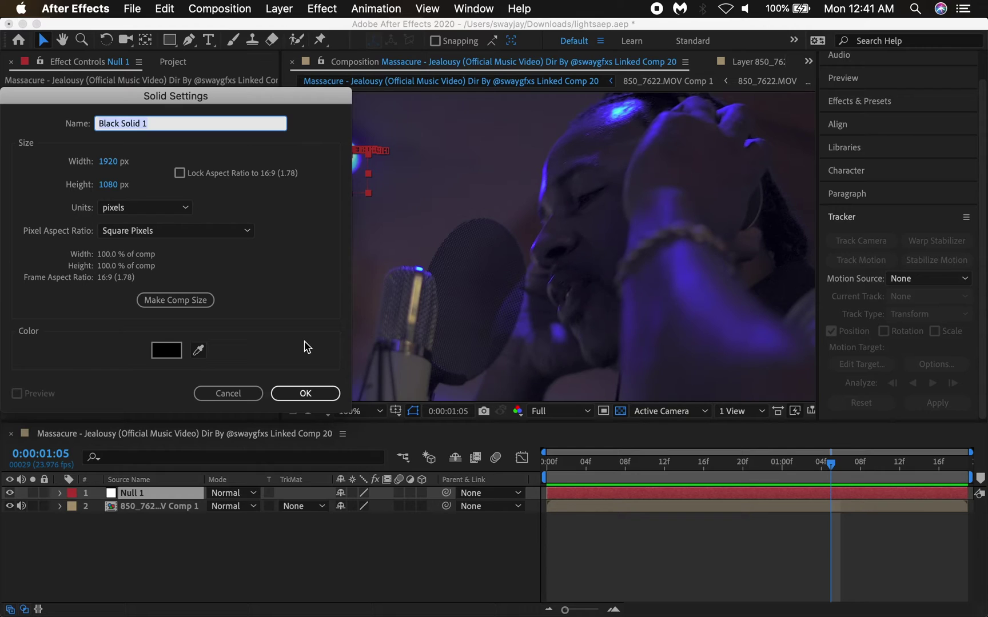
type("light source")
key("Return")
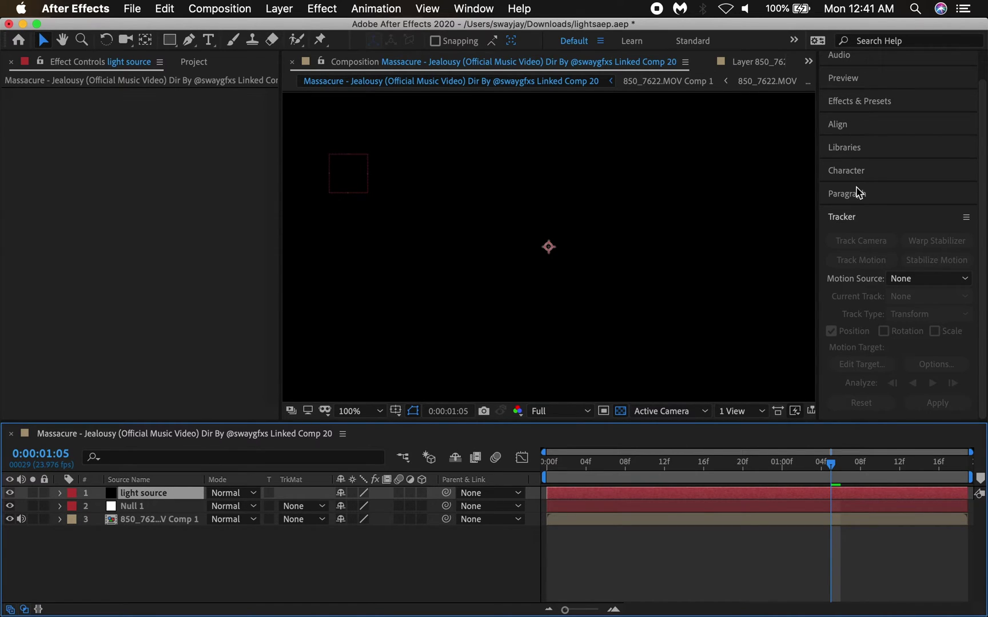
Bring up the Effects & Presets list ready for a search.
left_click(867, 107)
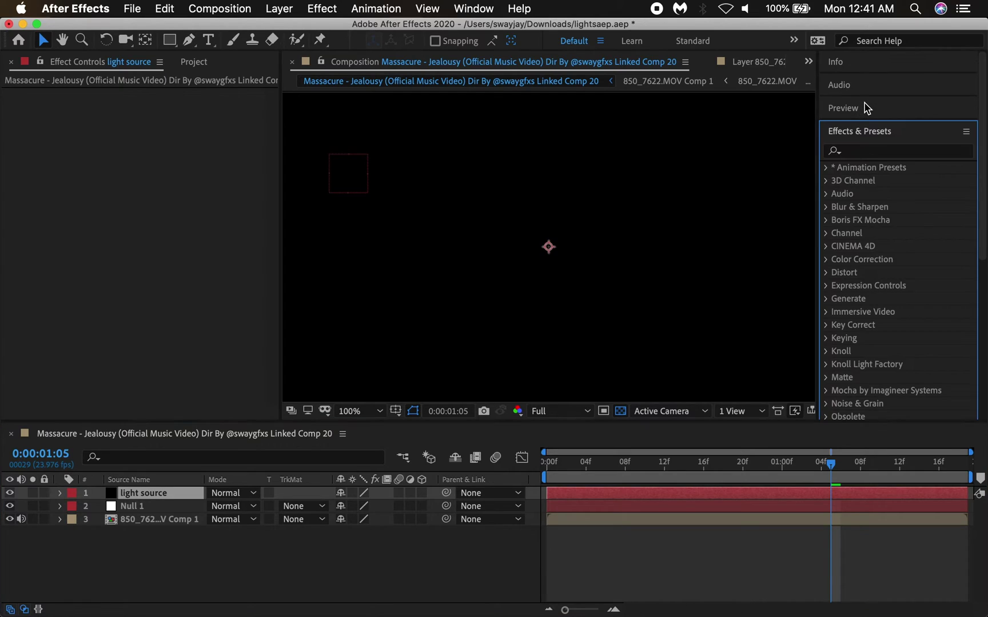
left_click(862, 149)
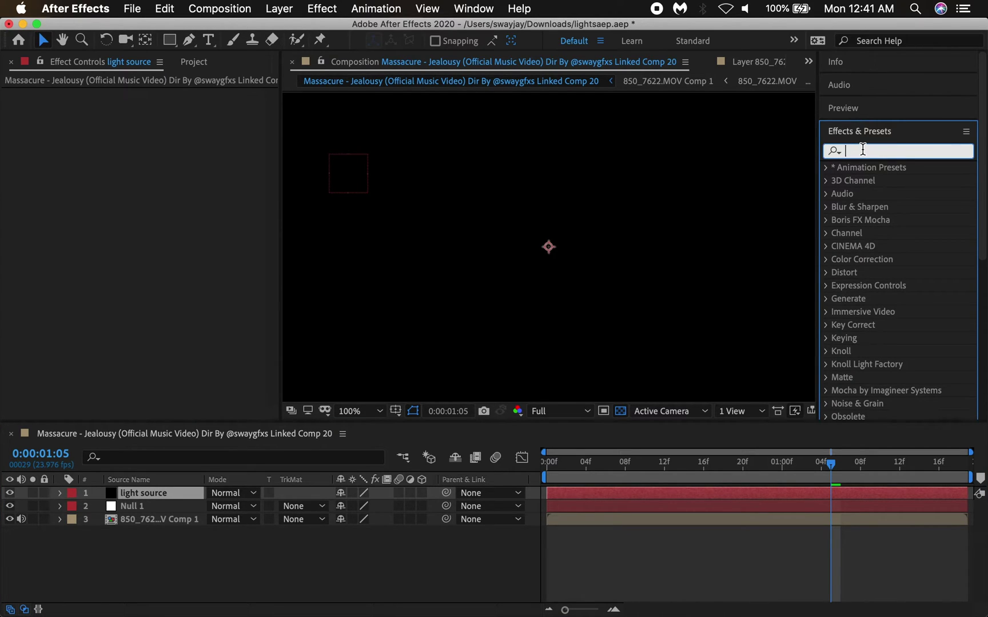
type("kno")
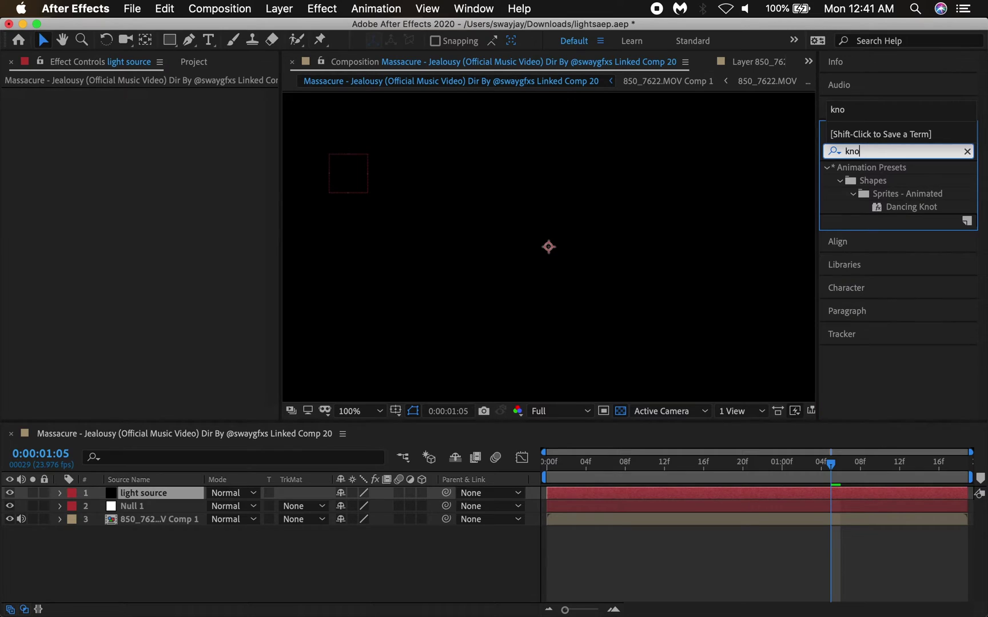
type("l")
key("BackSpace")
type("l")
key("BackSpace")
key("BackSpace")
type("o")
key("BackSpace")
key("BackSpace")
key("BackSpace")
Search the effects for "light" and apply Knoll's Light Factory effect to the light source solid.
type("light")
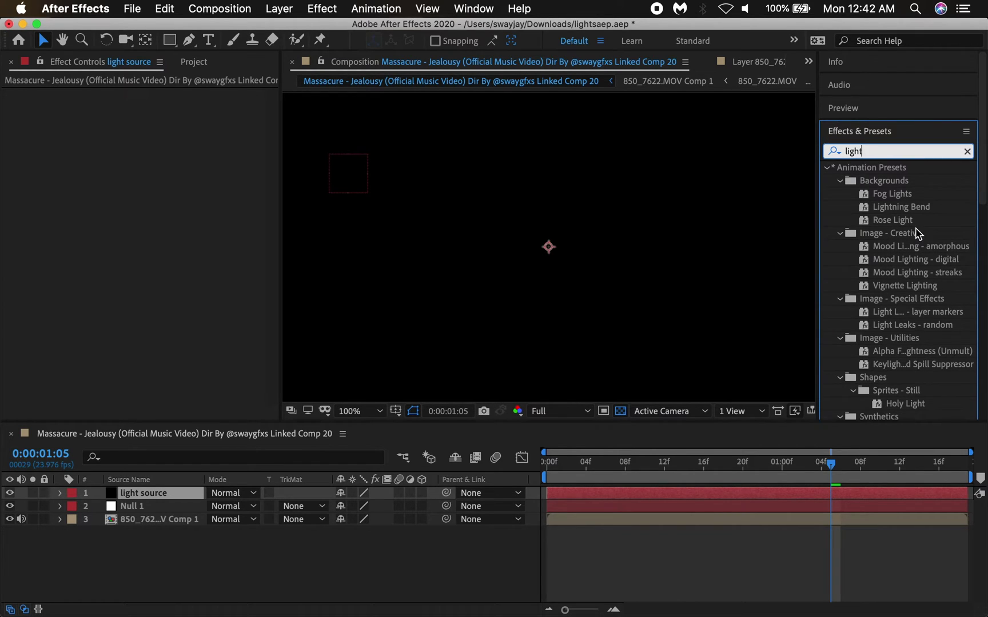
scroll(921, 318, "down", 5)
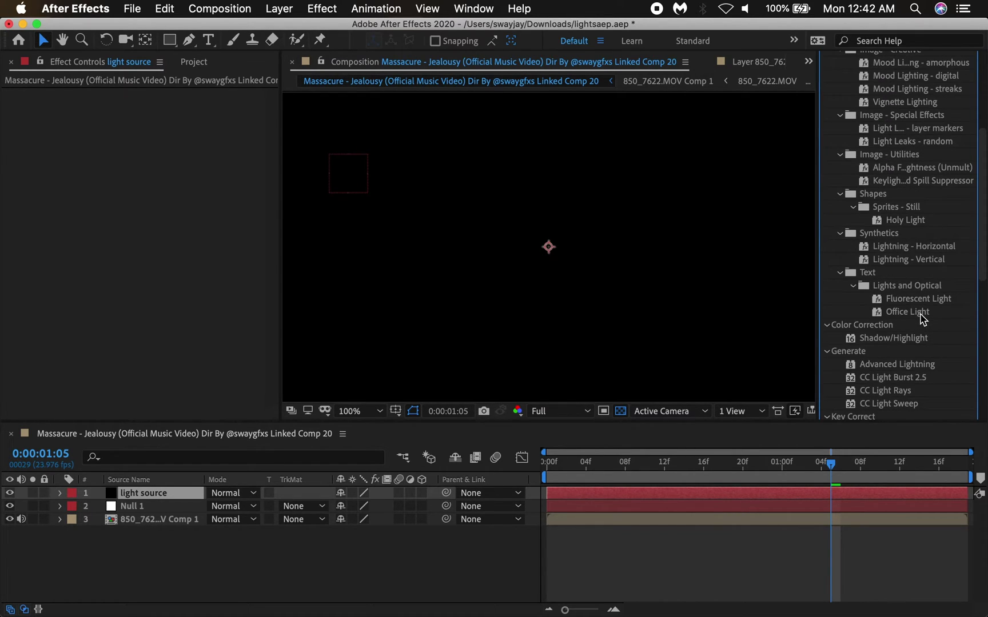
scroll(921, 319, "down", 1)
scroll(921, 319, "down", 5)
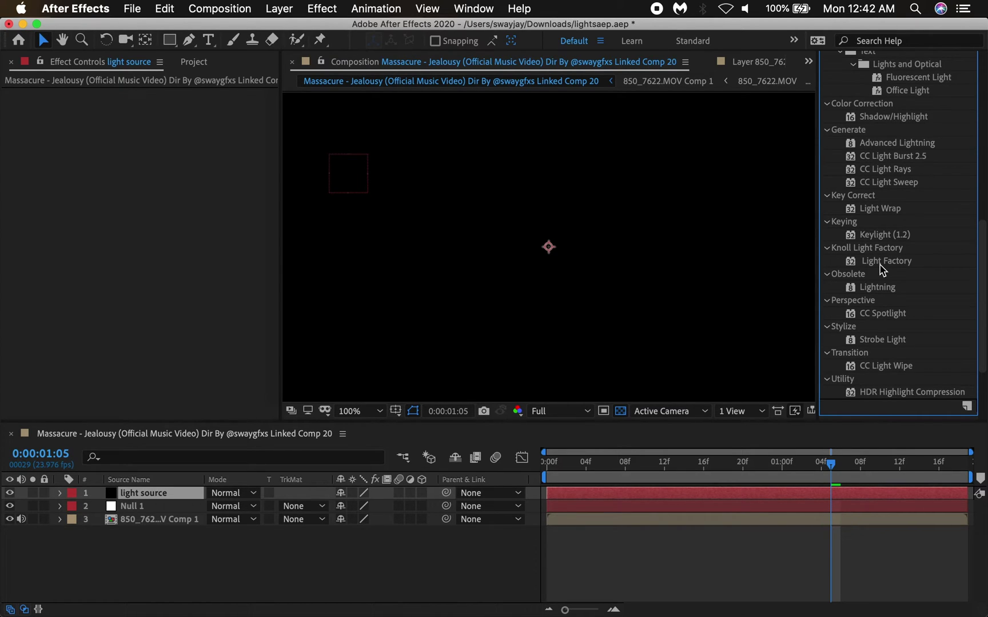
left_click_drag(891, 266, 190, 499)
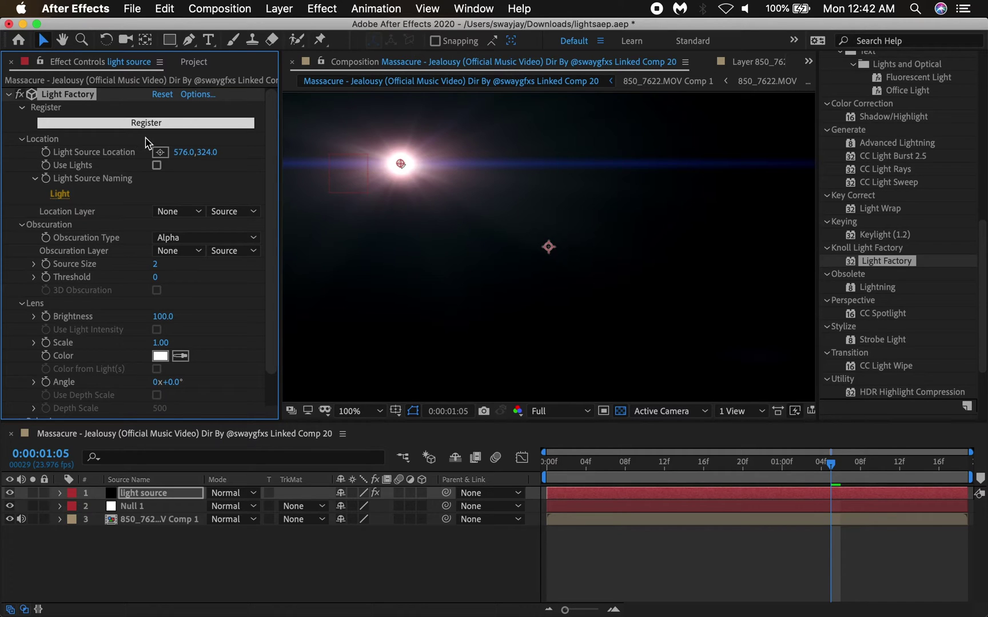
Open the Light Factory lens designer and choose the Digital Preset flare from the Action & SciFi presets.
left_click(197, 94)
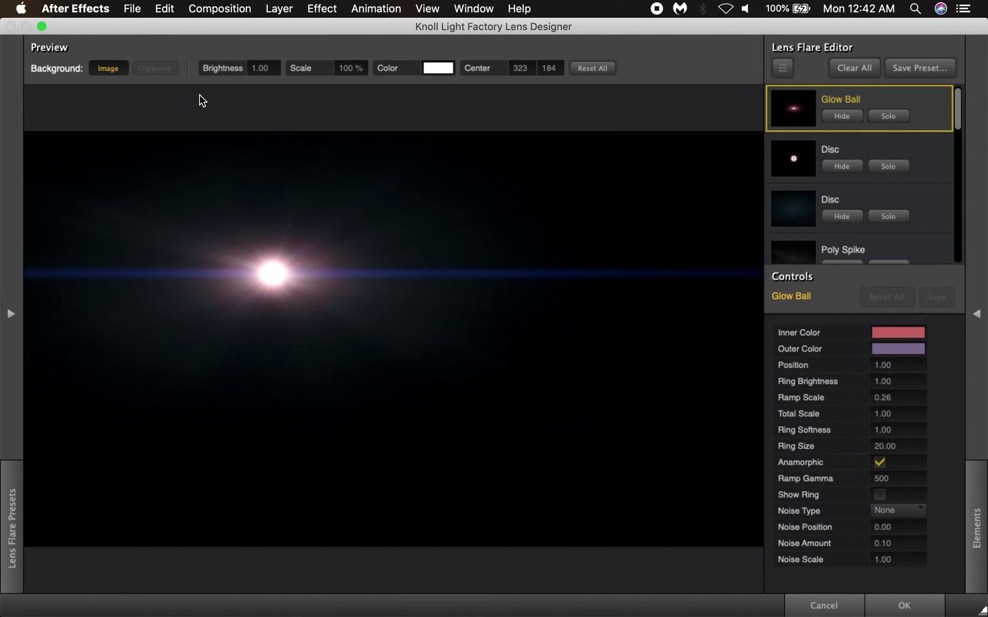
left_click(6, 137)
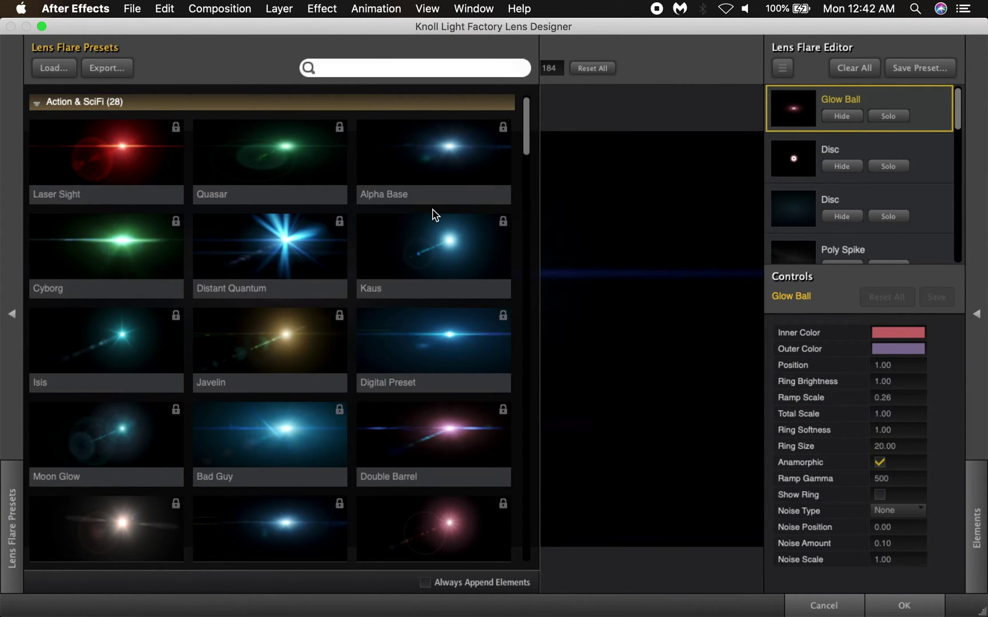
scroll(435, 215, "down", 10)
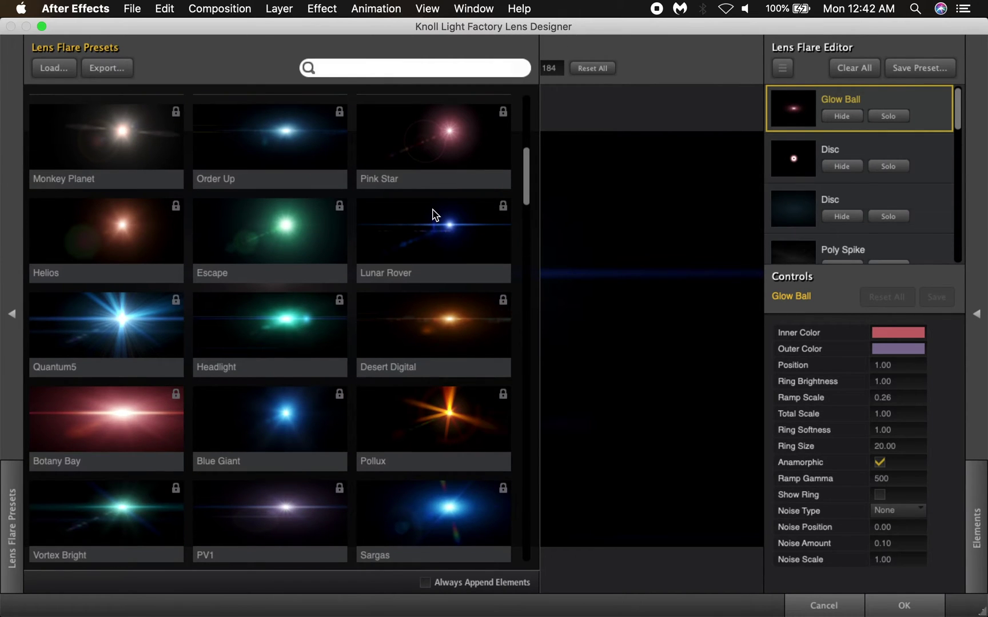
scroll(434, 215, "down", 15)
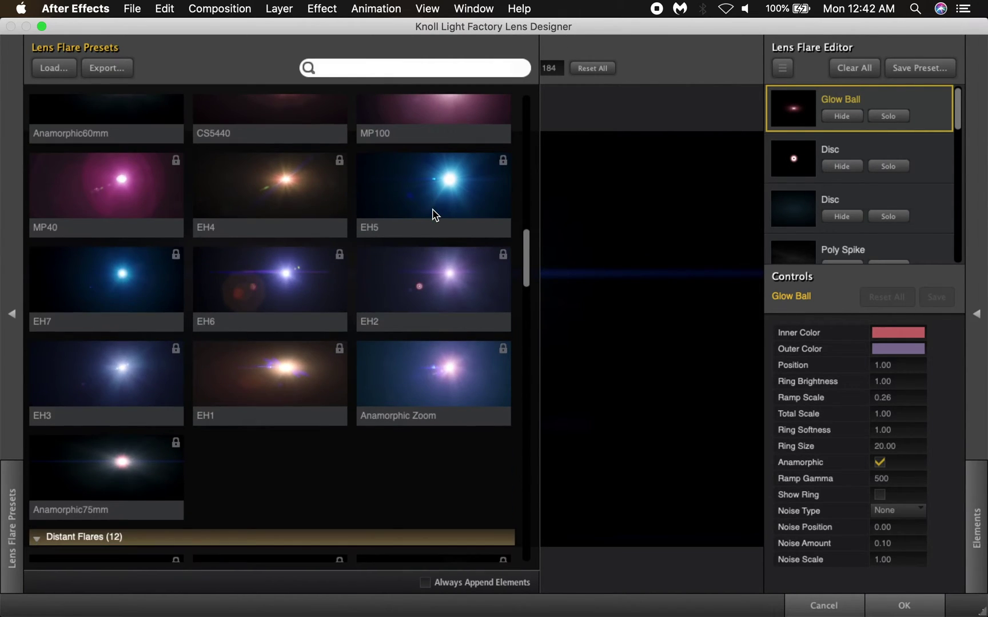
scroll(433, 214, "up", 20)
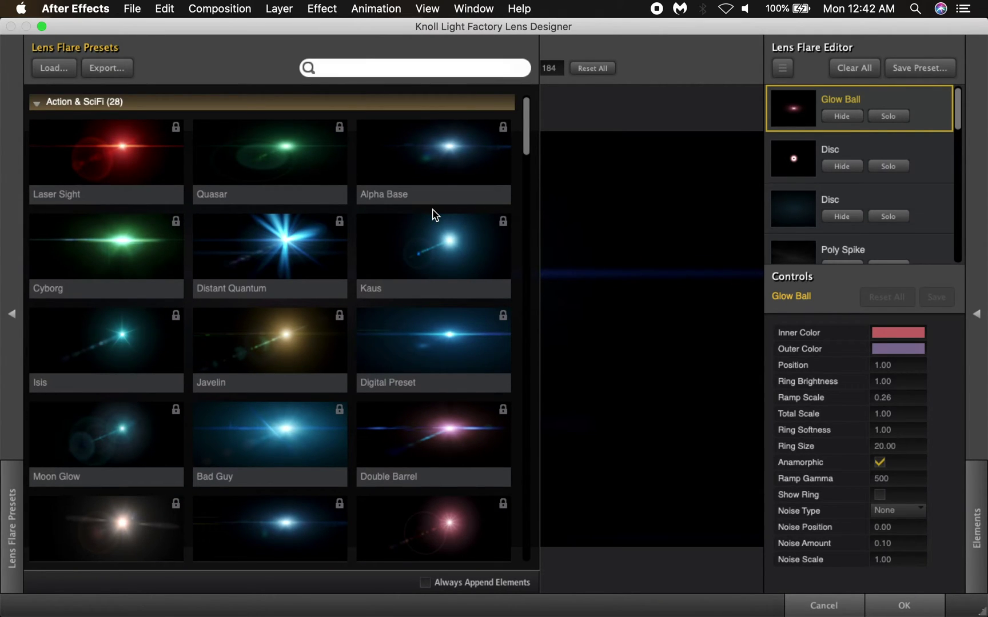
scroll(433, 214, "down", 10)
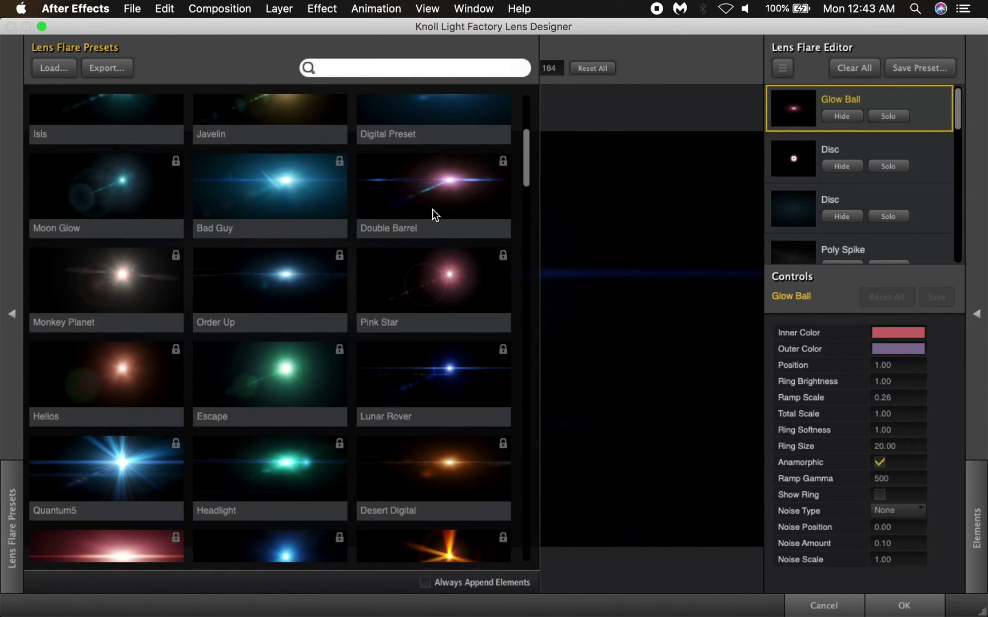
scroll(433, 214, "down", 6)
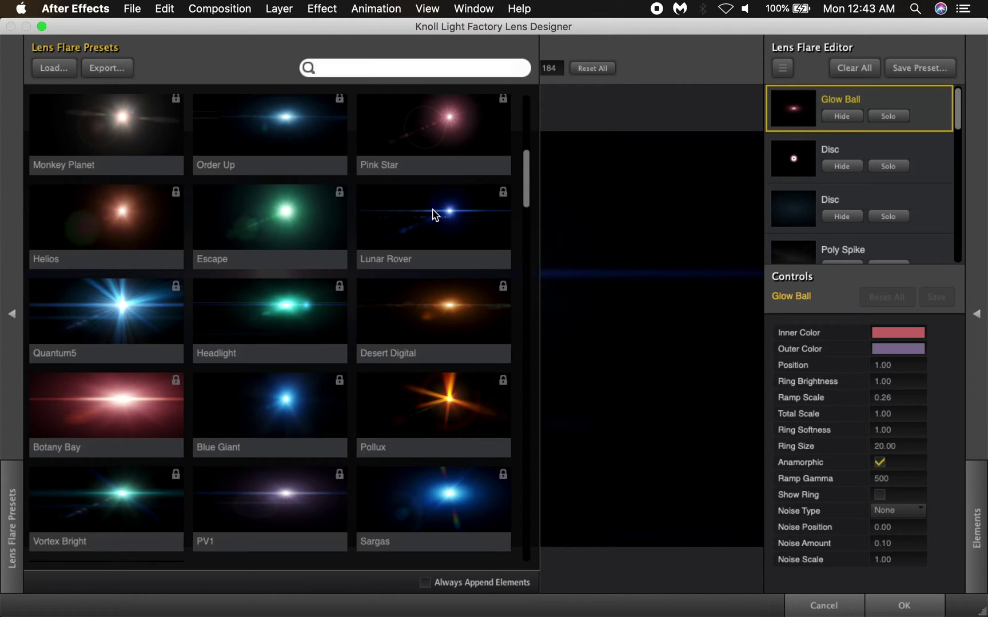
scroll(432, 214, "up", 10)
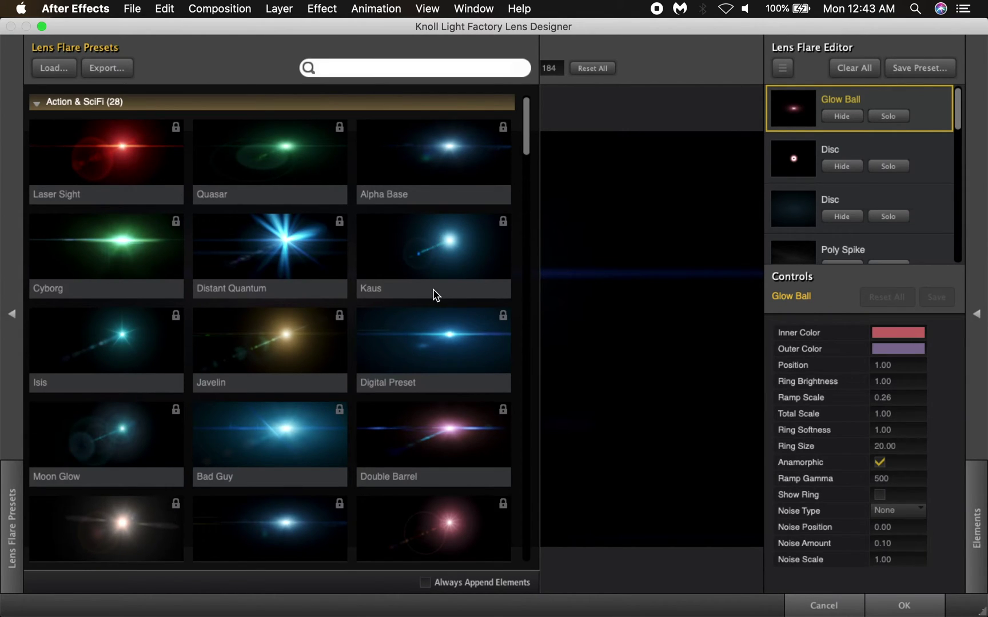
left_click(433, 341)
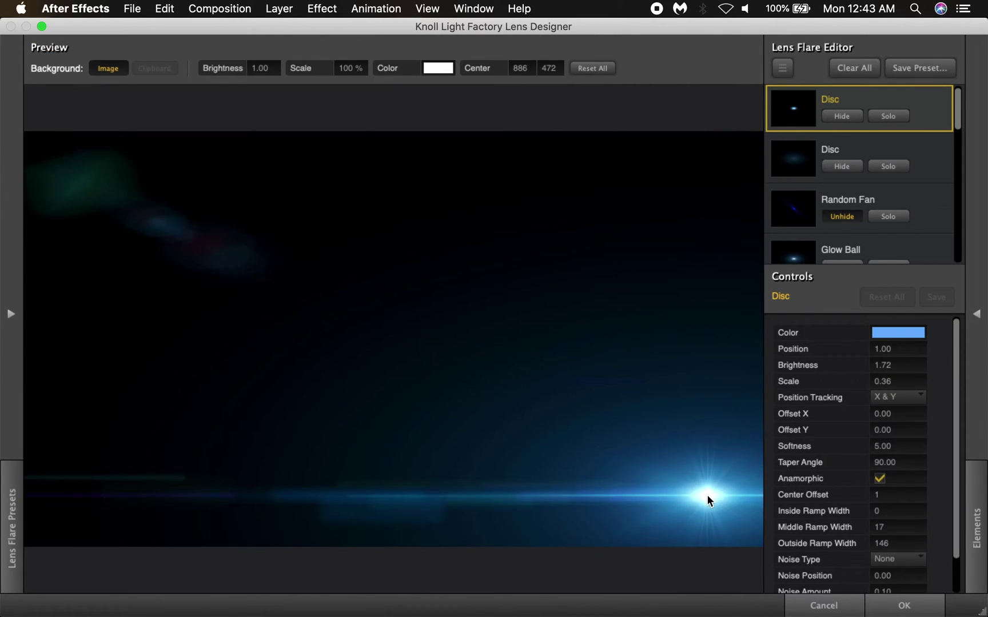
Preview the flare at different positions, ending with its center at about 540, 275.
left_click(435, 324)
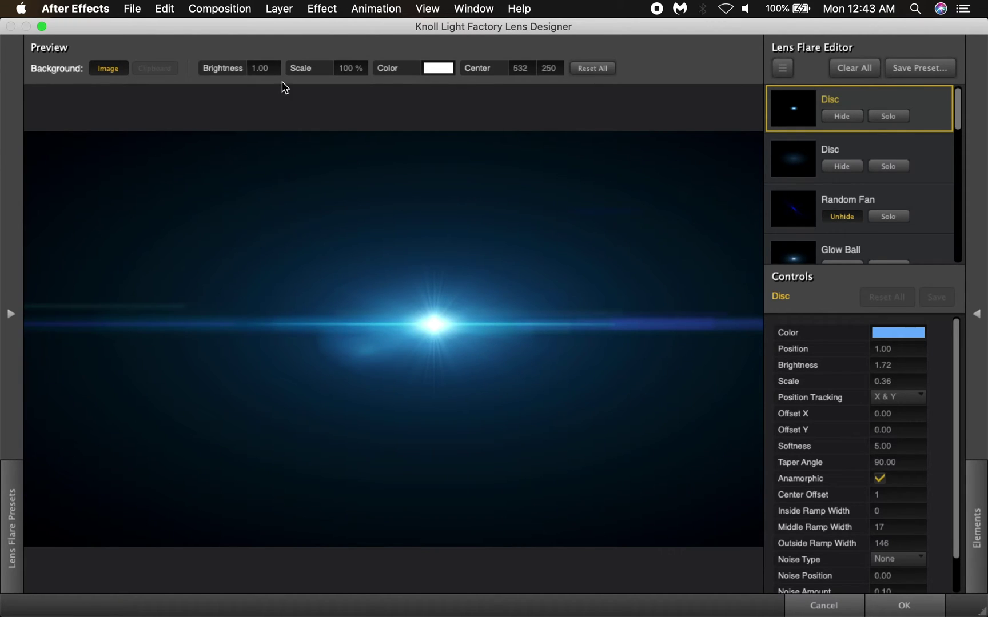
mouse_move(32, 166)
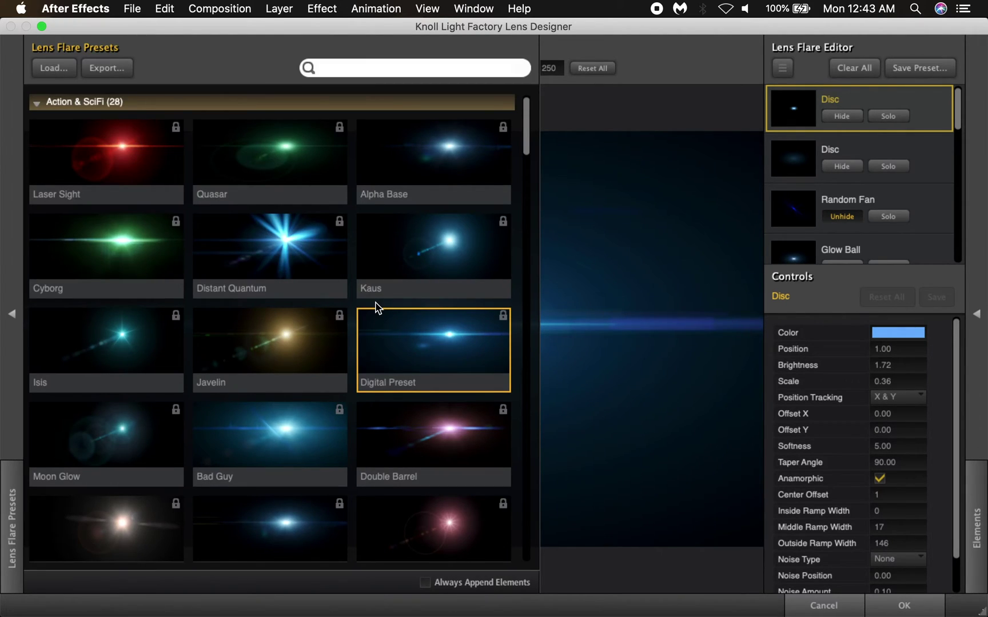
left_click(691, 442)
left_click(440, 343)
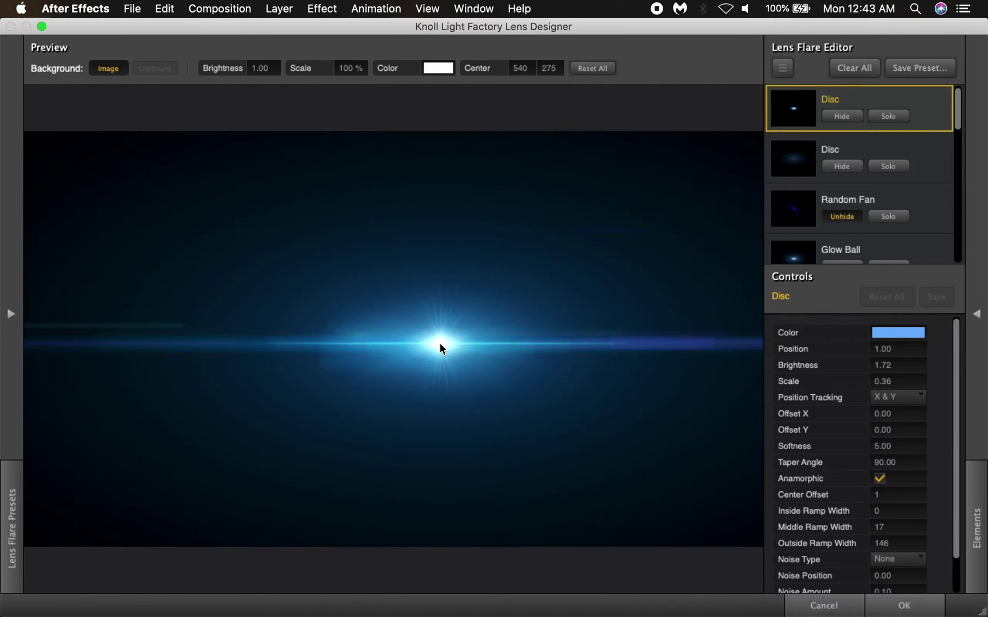
Hide and unhide the flare's individual elements one after another to examine what each contributes to the look.
scroll(839, 196, "down", 10)
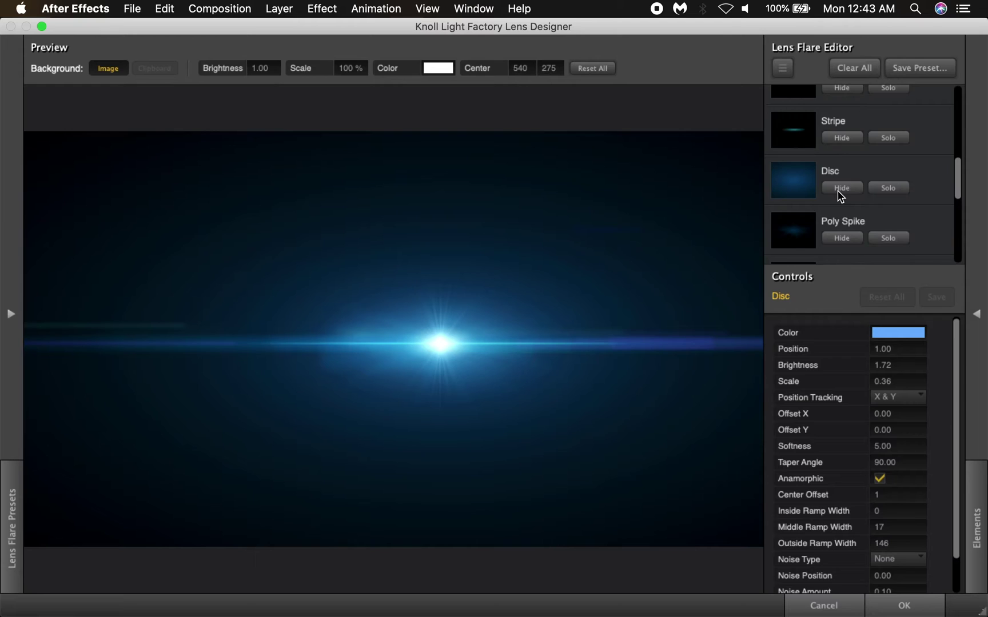
scroll(839, 196, "up", 10)
scroll(844, 154, "down", 1)
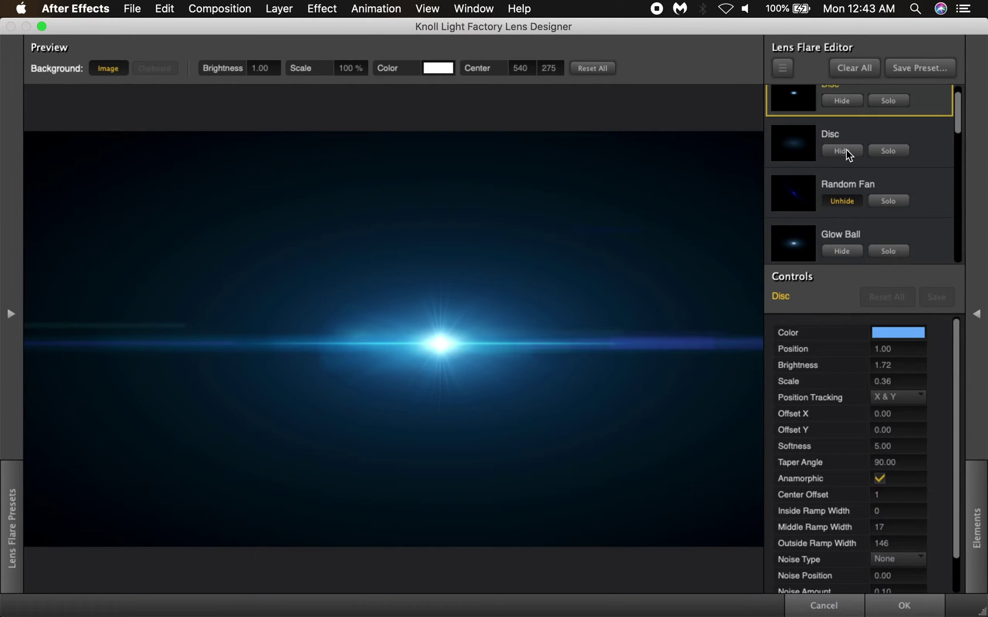
left_click(848, 154)
left_click(848, 155)
left_click(848, 154)
left_click(847, 101)
left_click(845, 102)
left_click(845, 102)
left_click(845, 102)
scroll(846, 104, "down", 1)
scroll(842, 128, "down", 5)
left_click(839, 148)
left_click(839, 148)
scroll(839, 151, "down", 2)
scroll(839, 150, "down", 2)
left_click(842, 178)
left_click(842, 178)
left_click(842, 178)
scroll(841, 177, "down", 3)
left_click(840, 128)
scroll(842, 132, "down", 3)
left_click(845, 190)
left_click(844, 190)
left_click(844, 189)
scroll(844, 192, "down", 4)
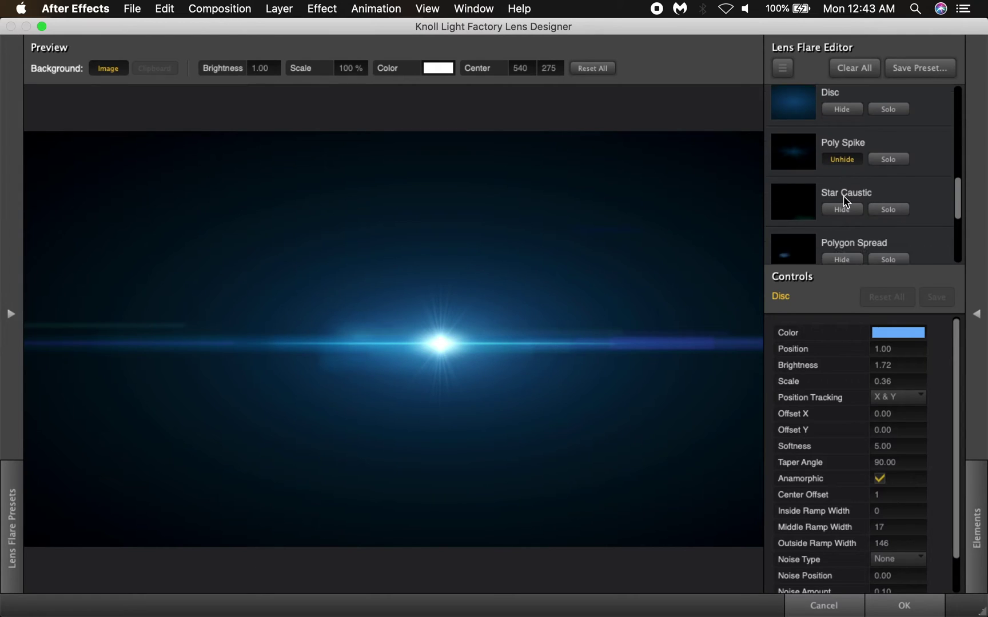
left_click(846, 175)
left_click(847, 175)
left_click(843, 222)
left_click(845, 224)
scroll(846, 227, "down", 7)
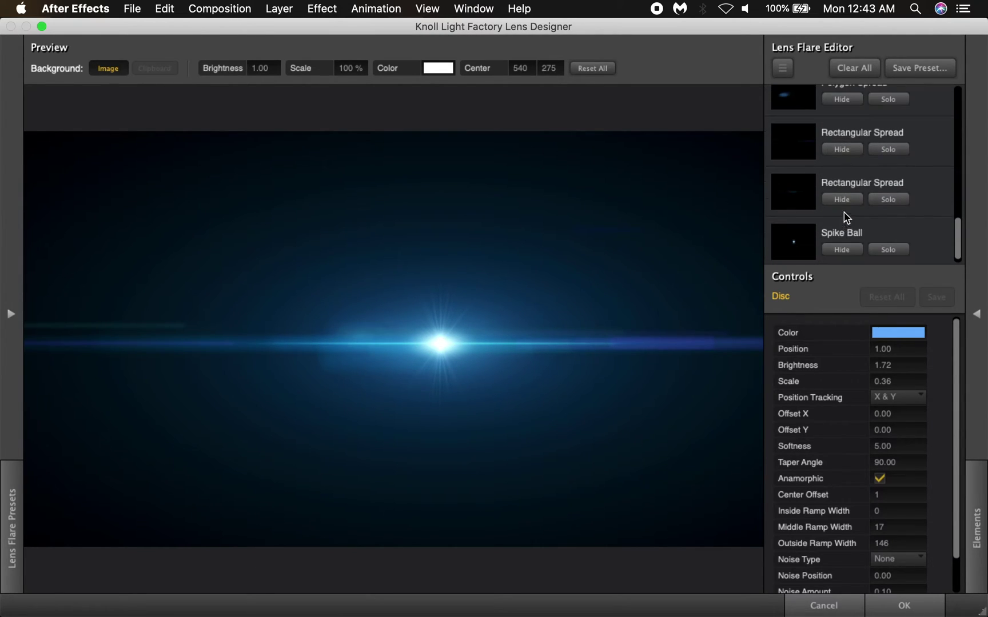
Hide the flare's Spike Ball element, keep Poly Spike shown, and accept the lens design.
left_click(844, 247)
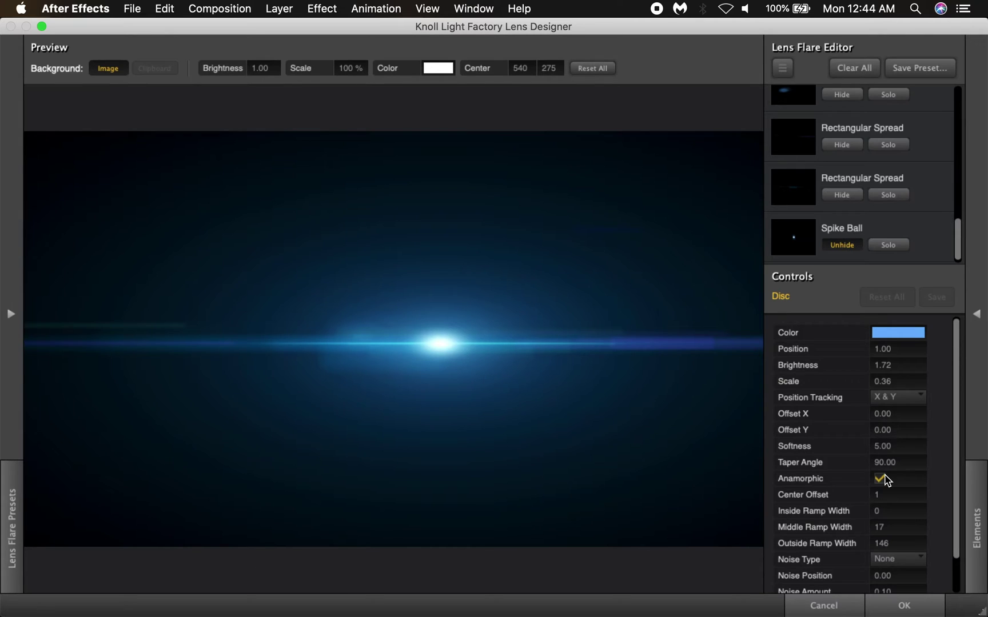
scroll(809, 199, "up", 10)
left_click(843, 153)
left_click(844, 155)
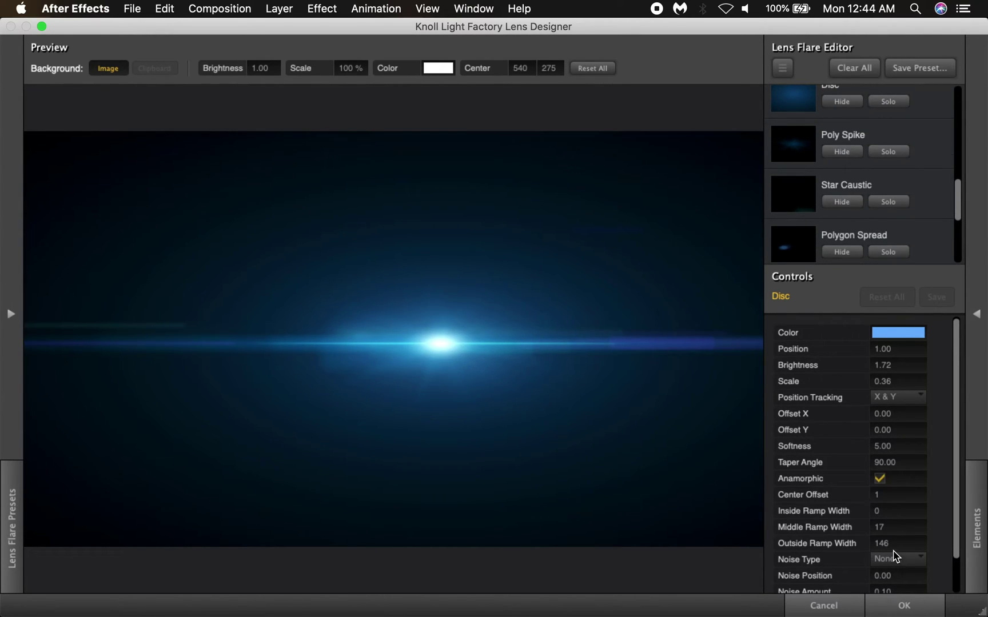
left_click(892, 612)
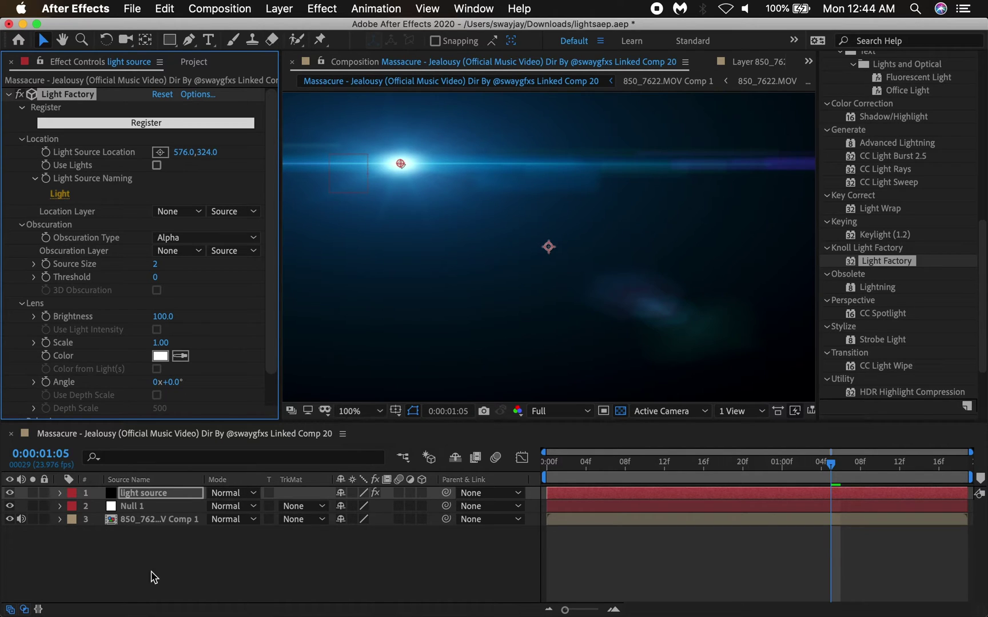
Set the light source layer's blending mode to Screen.
left_click(221, 495)
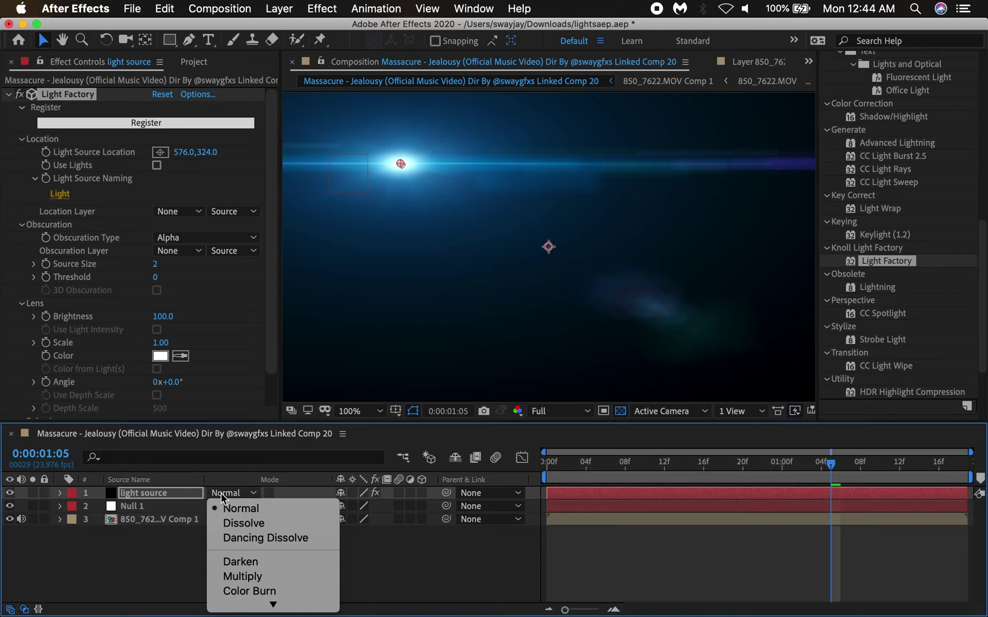
scroll(257, 535, "down", 5)
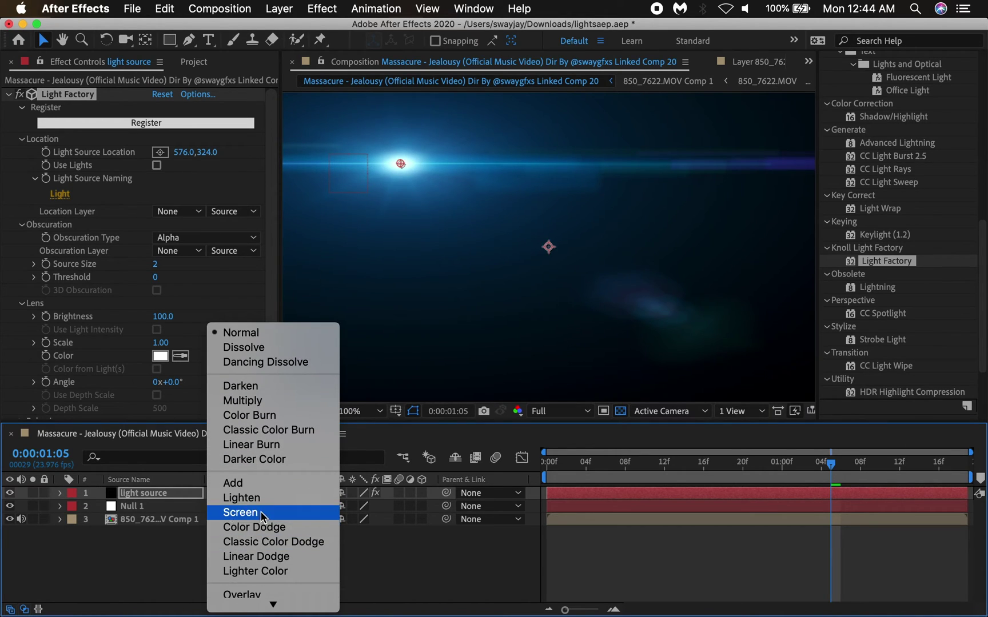
left_click(260, 512)
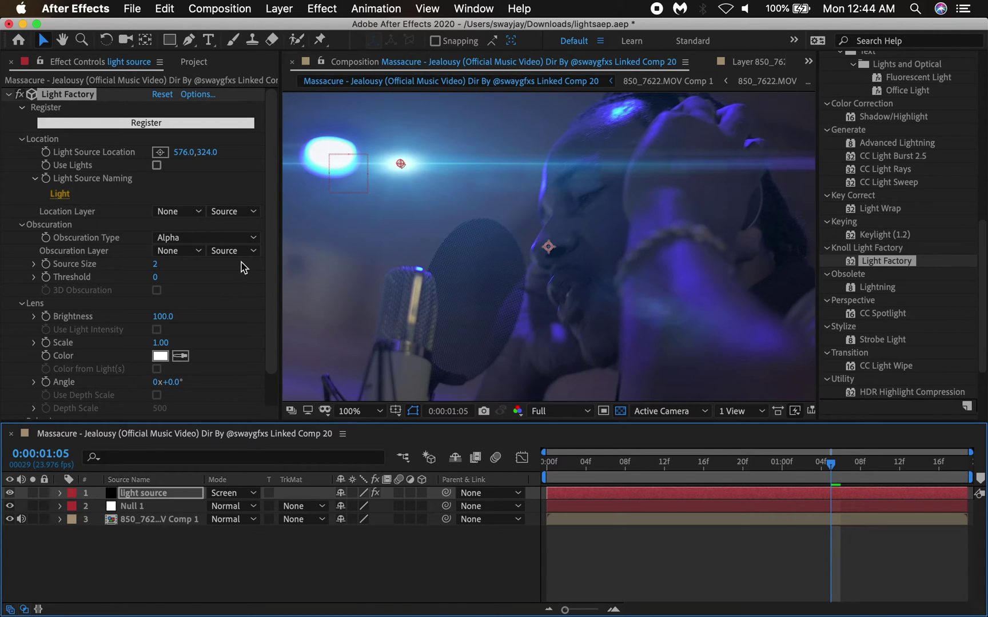
Add an expression to the Light Source Location property of the light source layer's Light Factory effect.
left_click(45, 153, "alt")
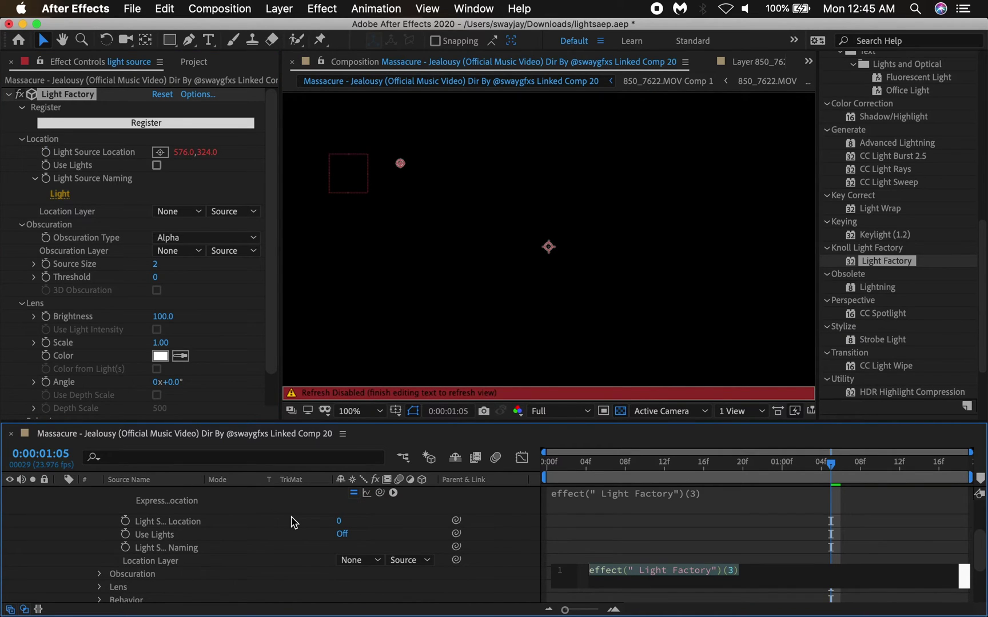
scroll(291, 523, "up", 3)
scroll(291, 523, "down", 2)
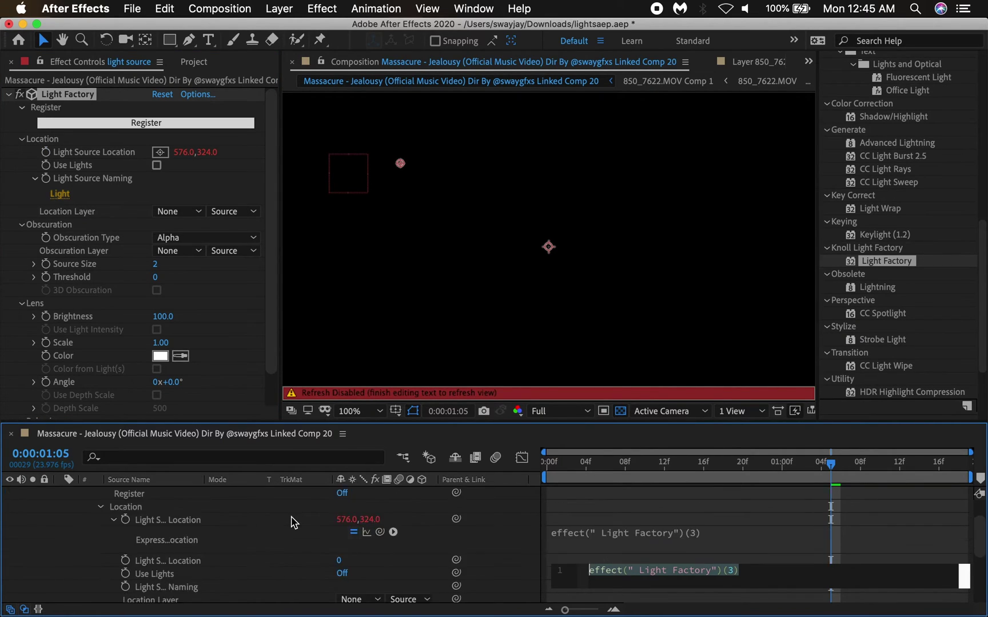
scroll(276, 537, "down", 5)
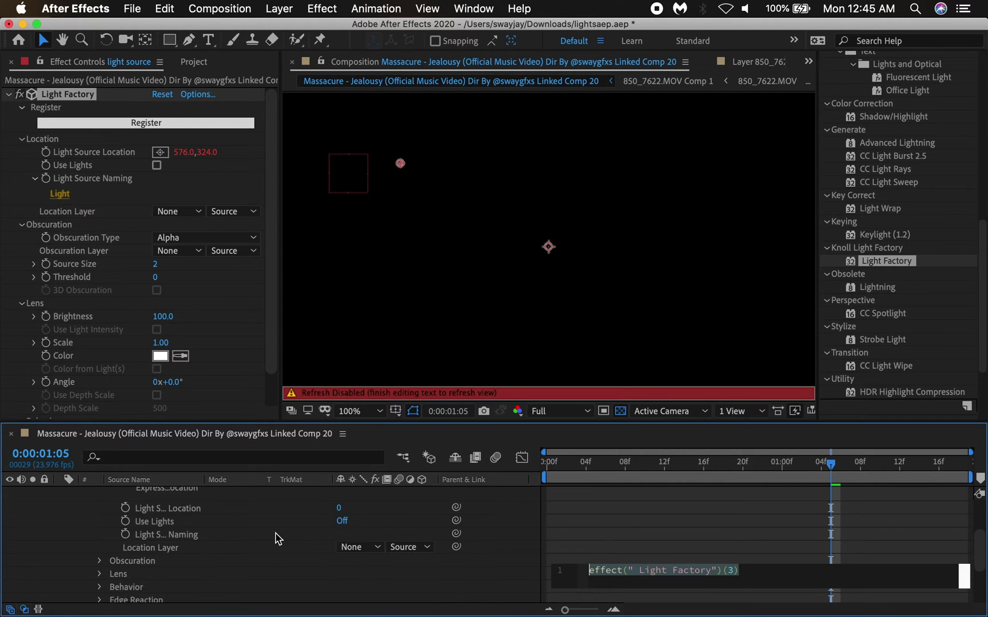
Reveal Null 1's Position property and link the Light Source Location expression to it with the expression pick whip.
left_click(178, 589)
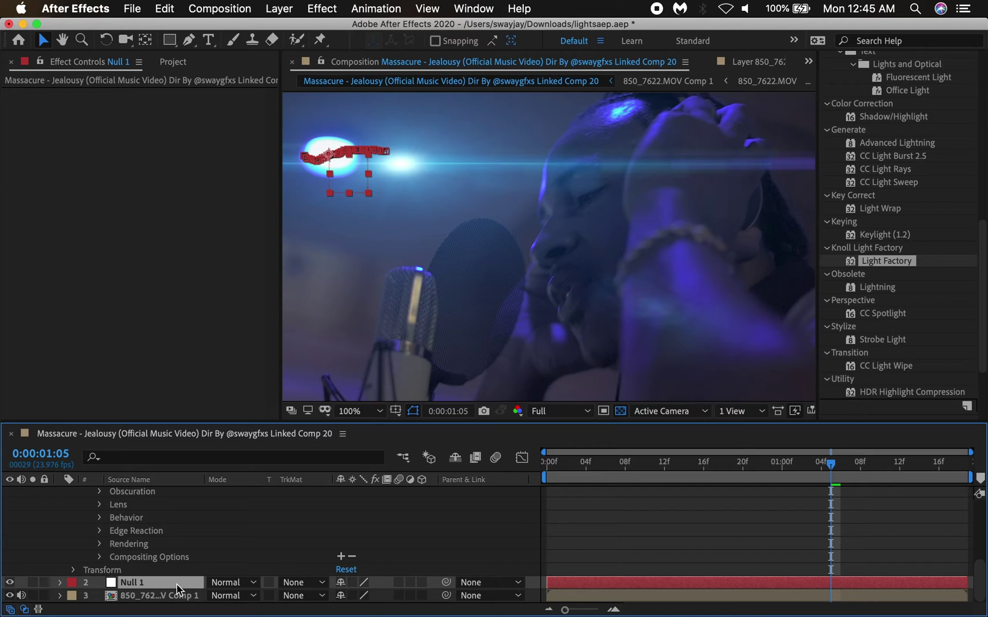
key("p")
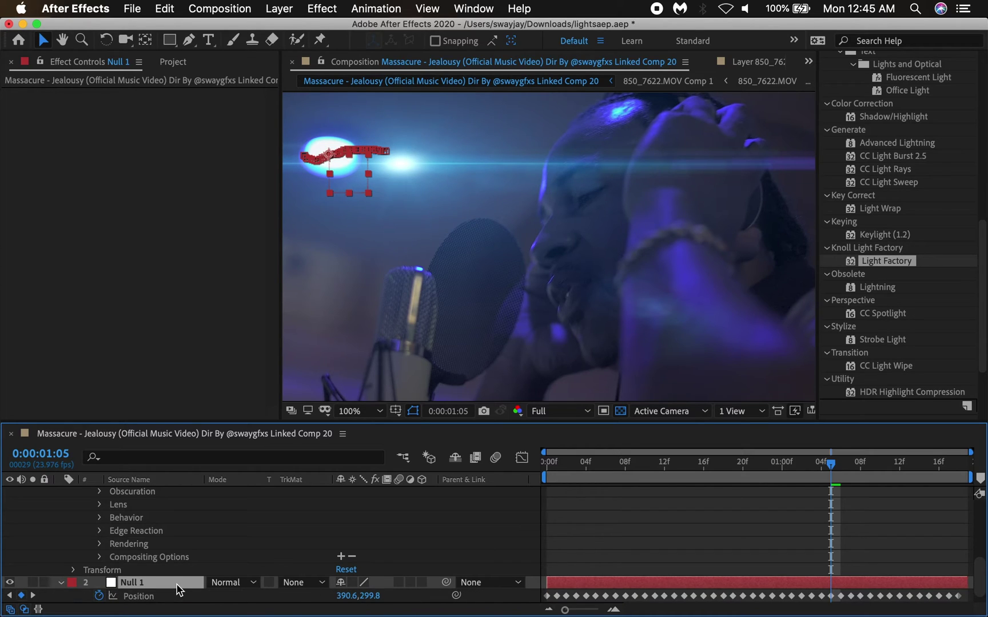
scroll(178, 591, "down", 1)
scroll(177, 591, "up", 6)
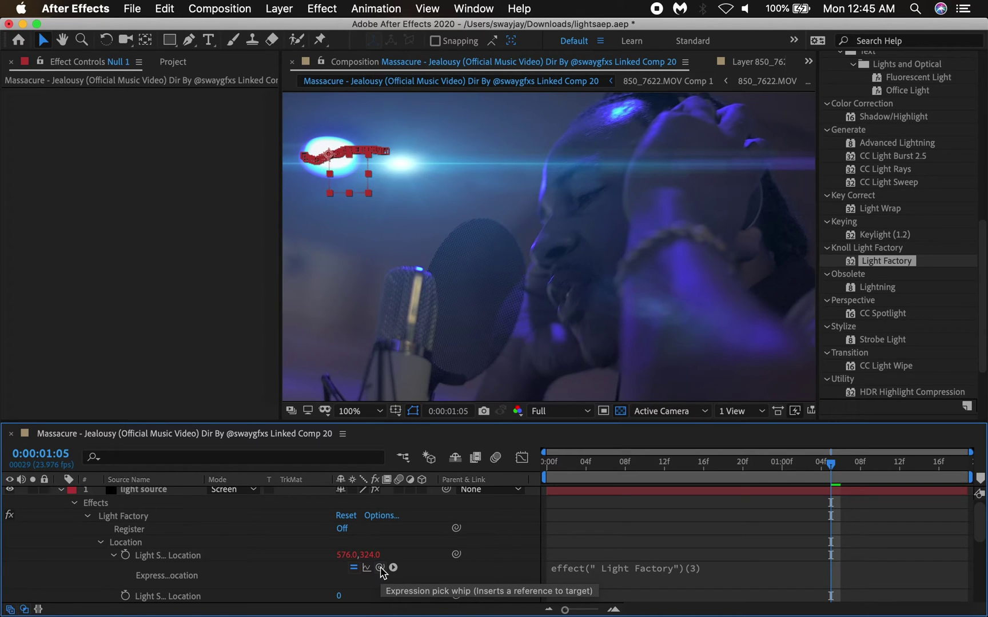
left_click_drag(380, 568, 150, 583)
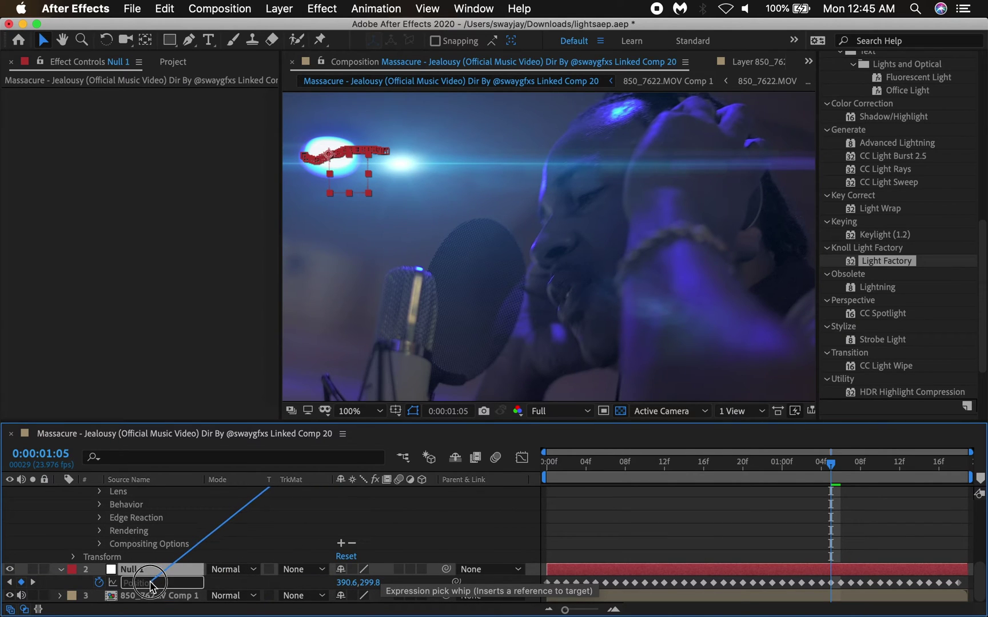
scroll(611, 551, "up", 5)
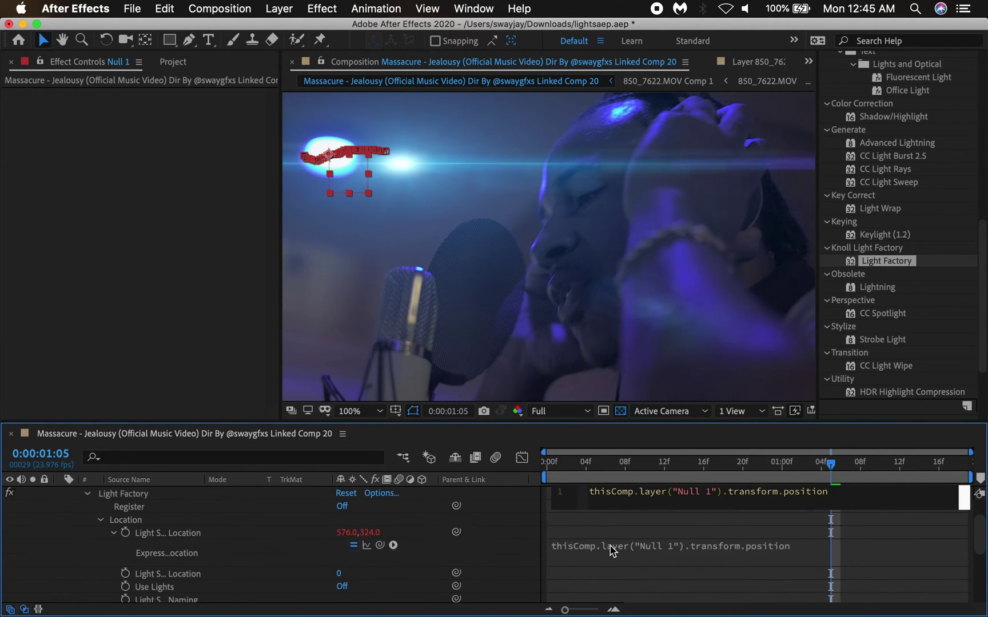
Play the composition from the first frame at 50% magnification to check how the flare follows the ceiling light.
left_click(551, 464)
left_click_drag(552, 467, 547, 464)
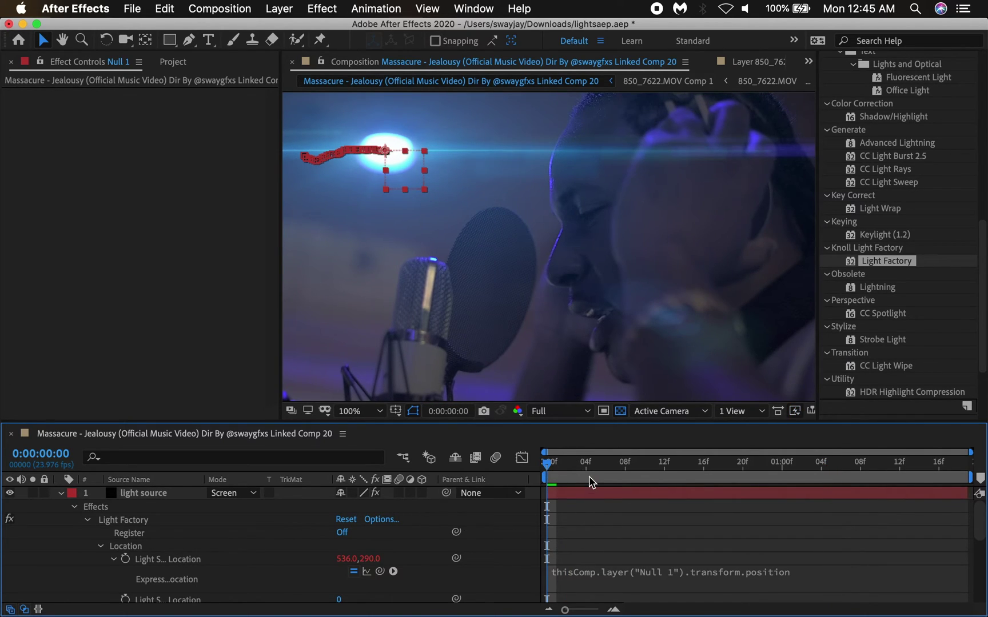
key("space")
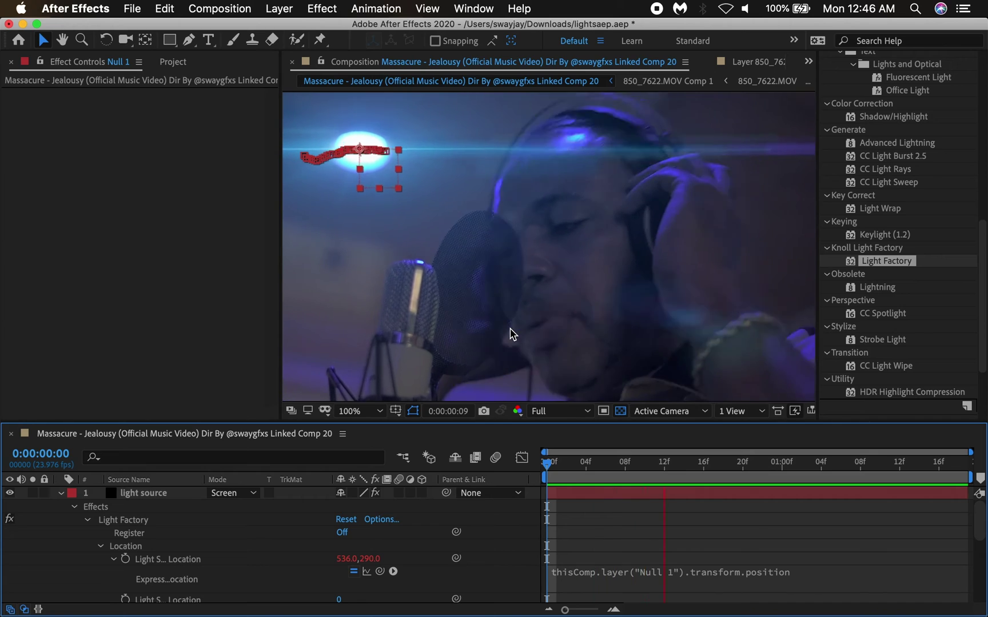
left_click(357, 411)
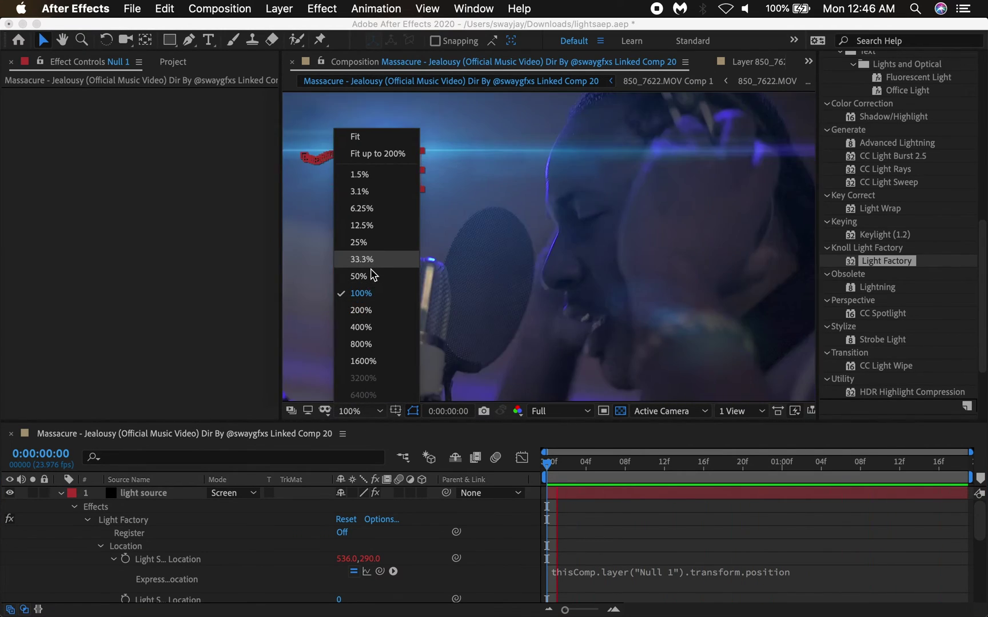
left_click(359, 276)
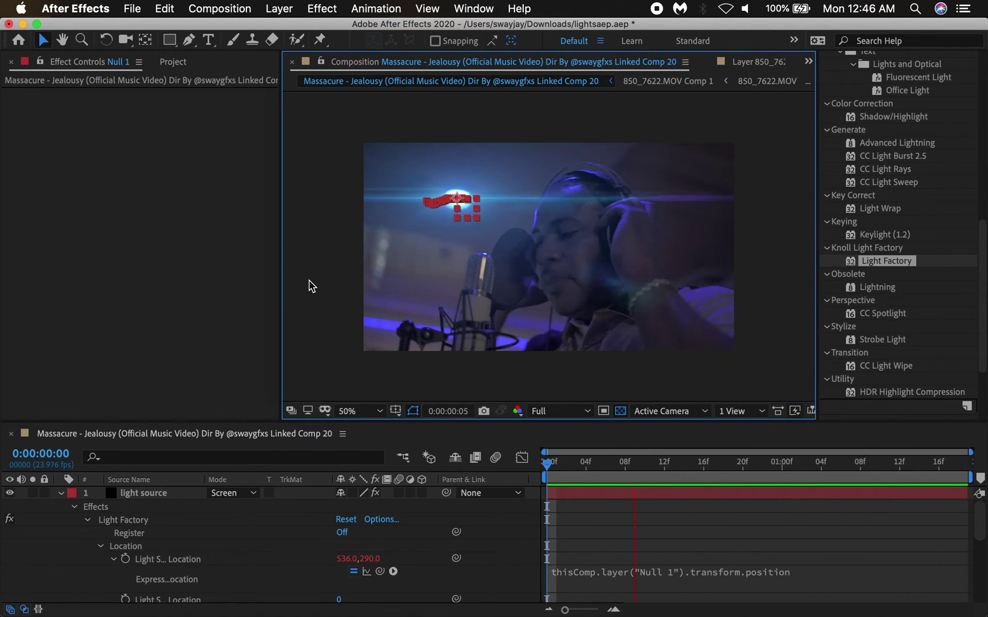
left_click(511, 458)
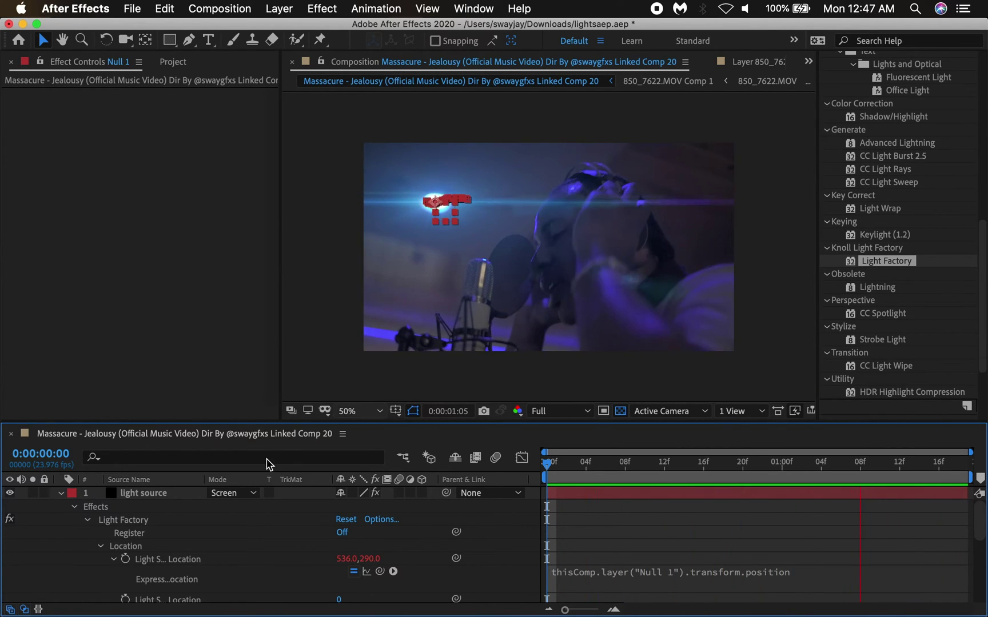
key("Page_Down")
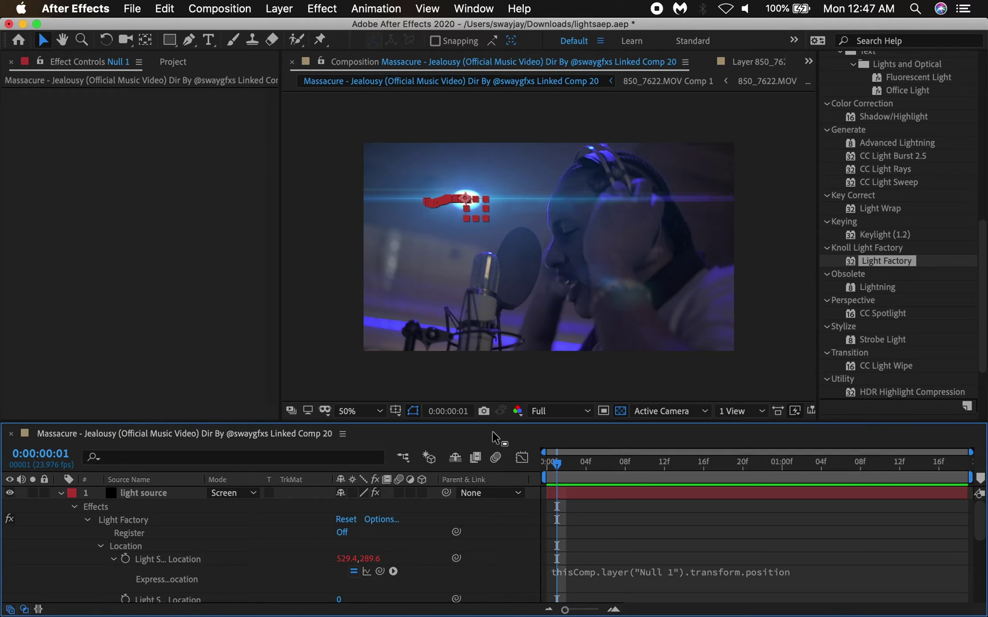
Expand the Light Factory's Behavior settings and set Looping Behavior to Pulse, with the current time at the first frame.
left_click(125, 522)
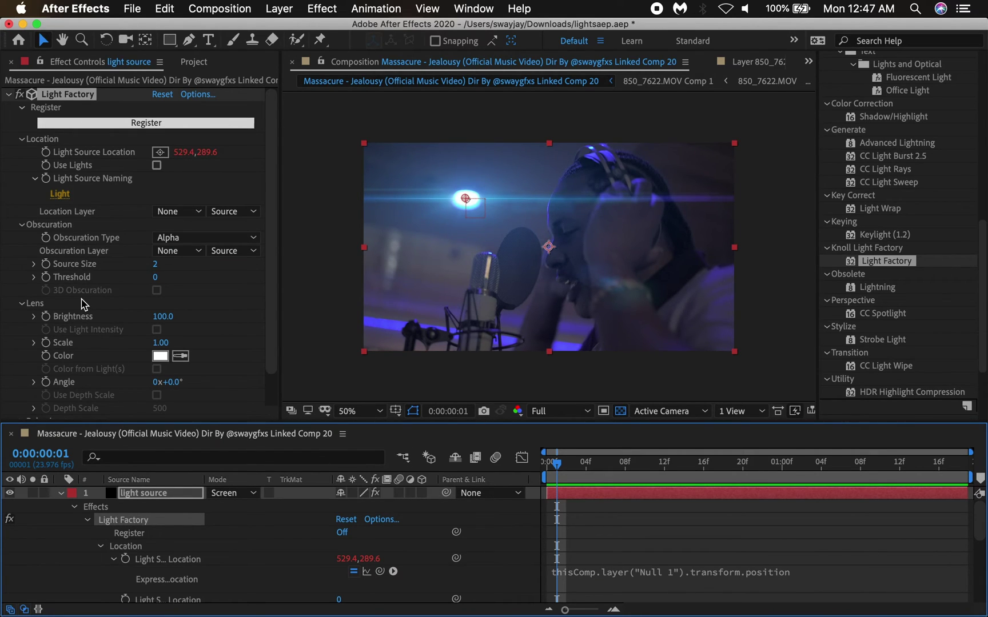
scroll(83, 304, "down", 3)
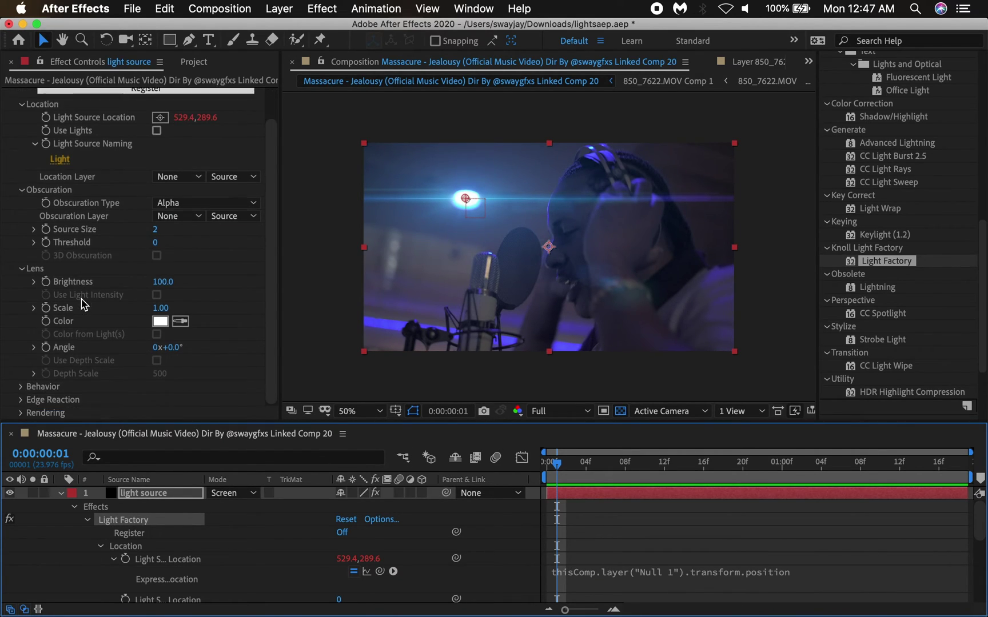
left_click(21, 386)
scroll(86, 289, "down", 5)
scroll(94, 280, "down", 2)
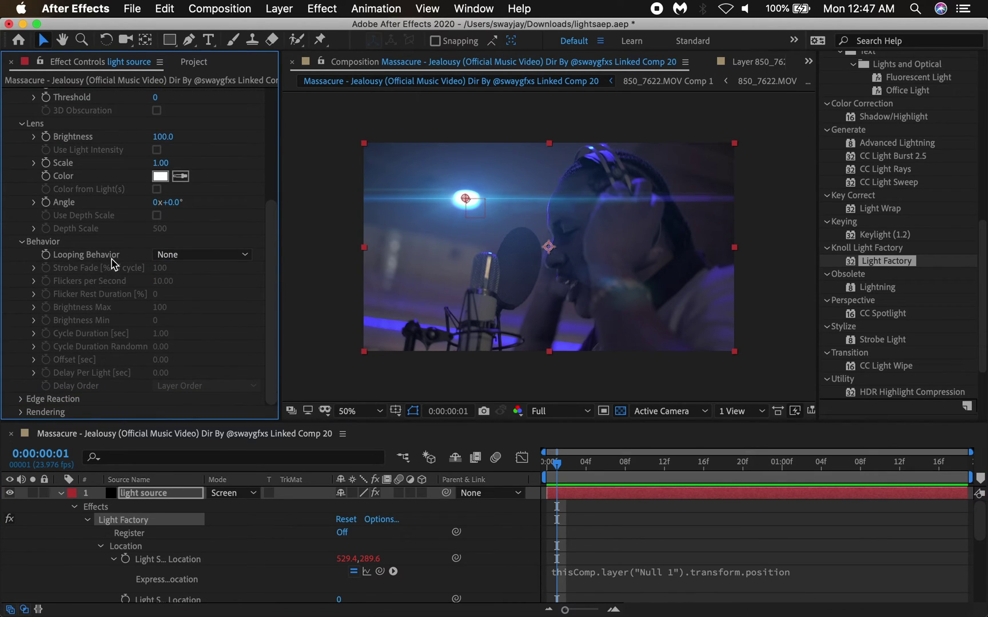
left_click(188, 257)
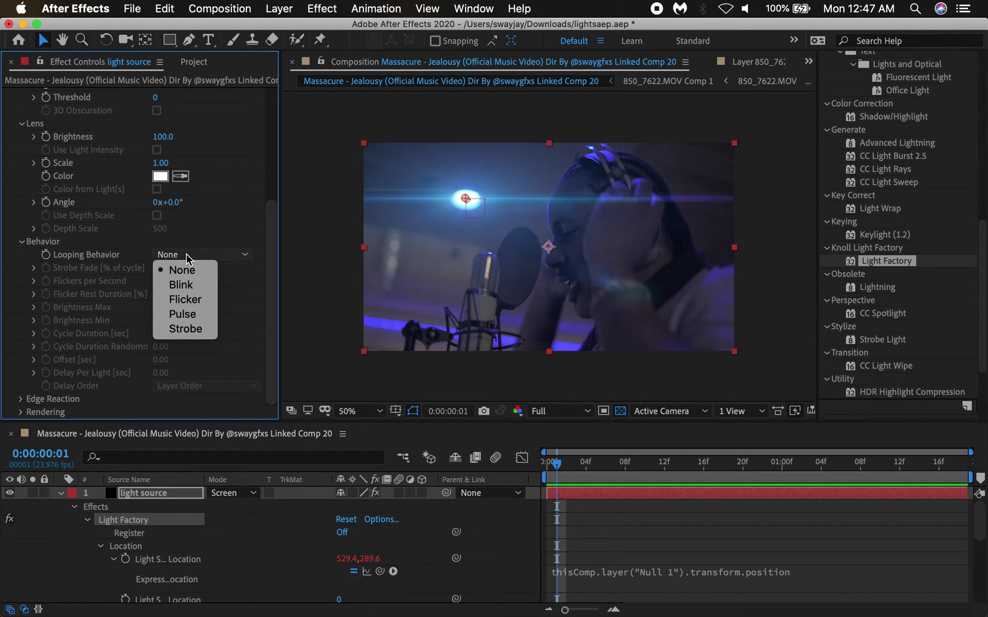
left_click(555, 461)
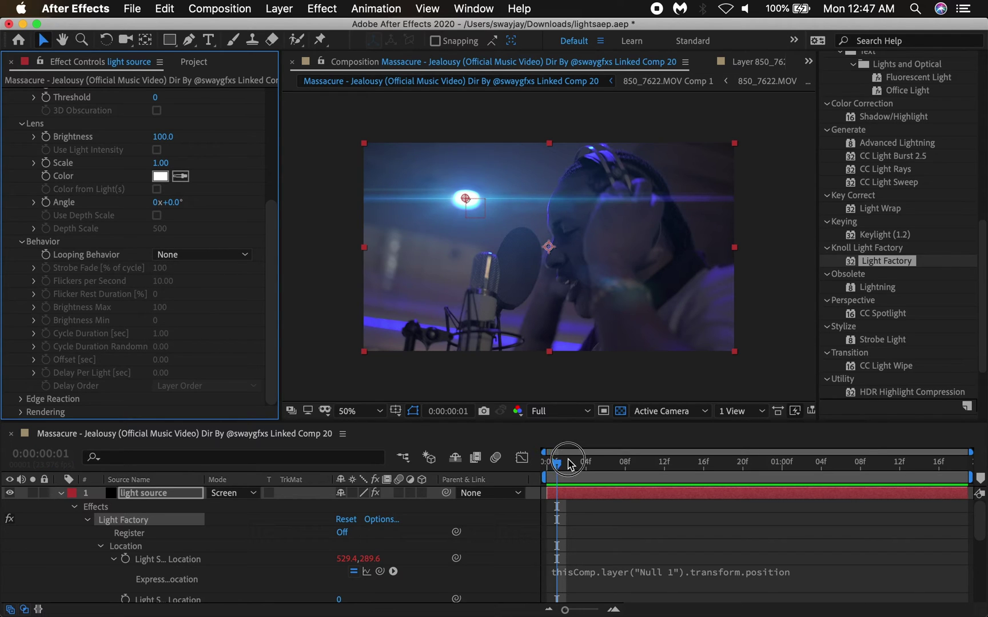
left_click(587, 463)
left_click_drag(606, 466, 523, 481)
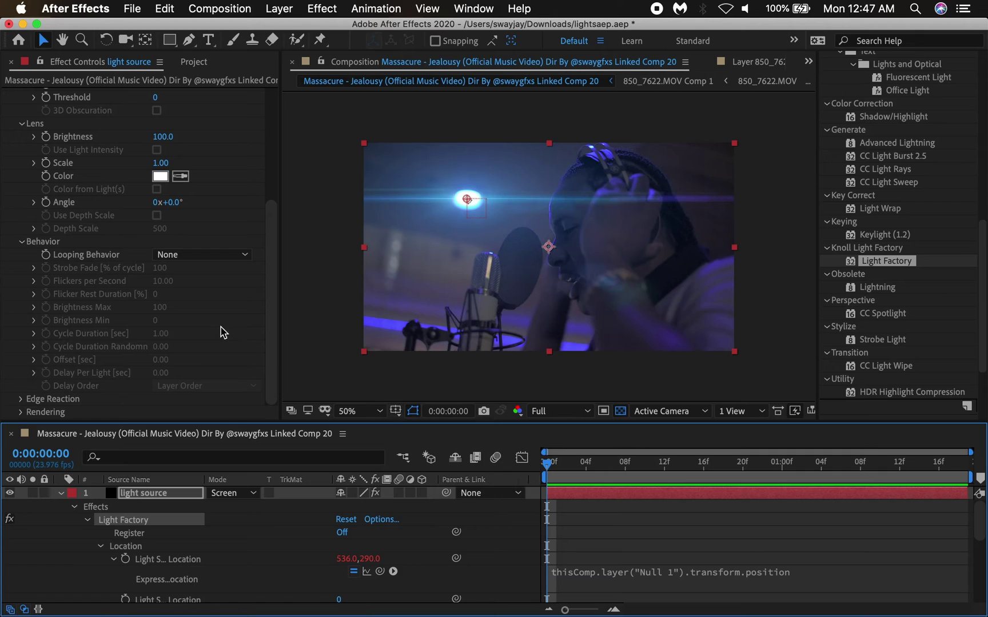
left_click(215, 256)
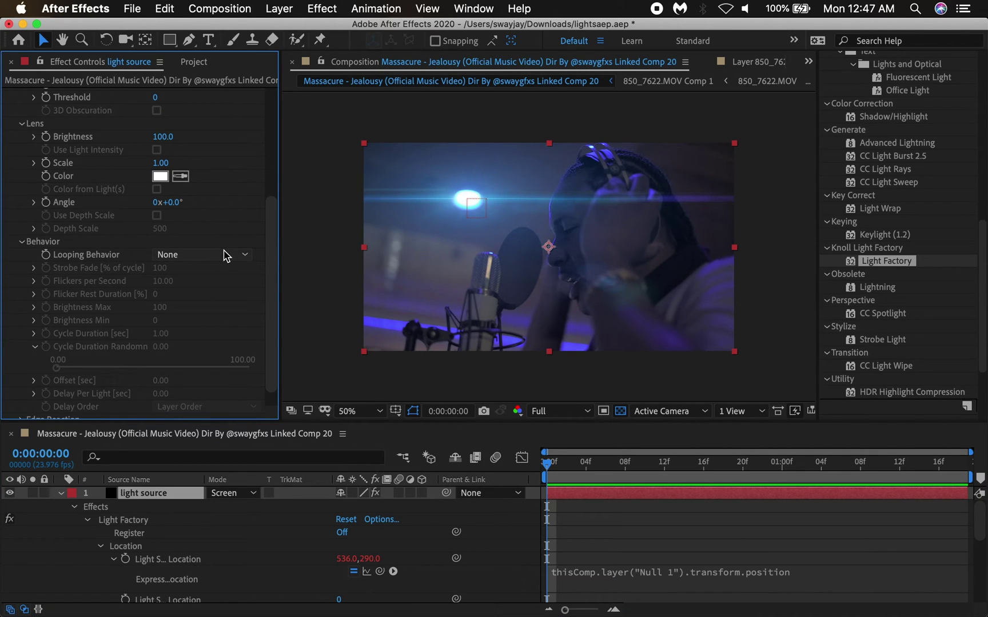
left_click(226, 257)
left_click(198, 312)
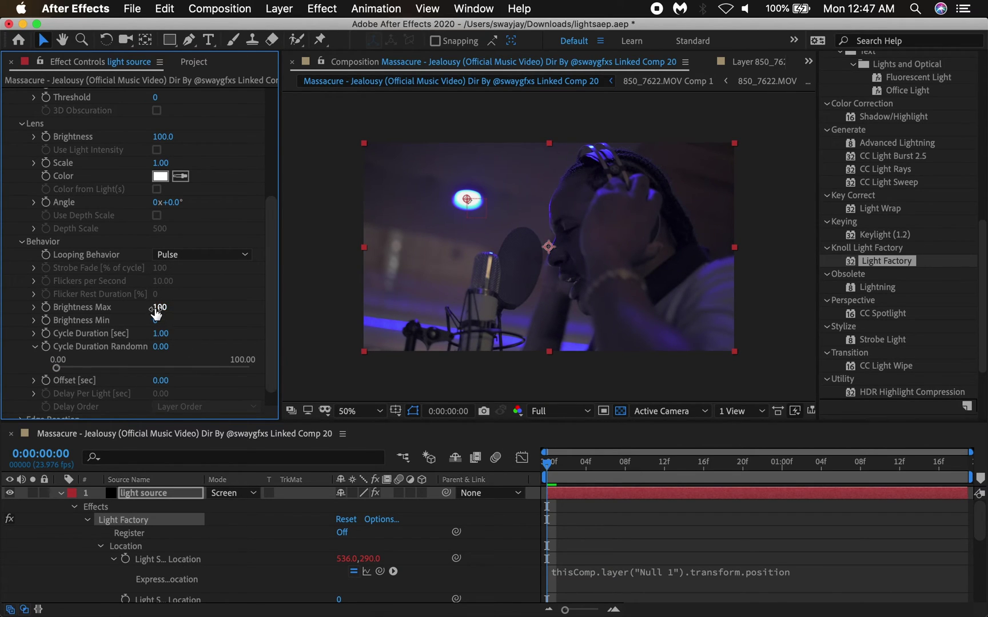
Set the pulse's Cycle Duration to 2.31 sec, scrubbing through the clip to judge the timing.
left_click(161, 335)
left_click(105, 331)
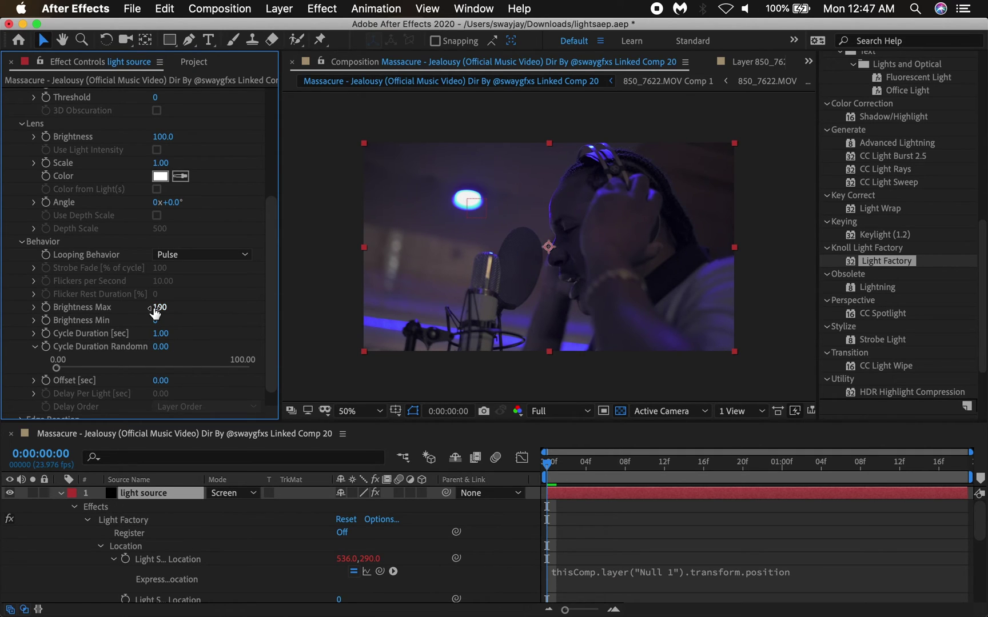
left_click_drag(161, 333, 169, 280)
left_click_drag(550, 461, 949, 464)
left_click_drag(893, 484, 693, 464)
left_click_drag(163, 333, 142, 417)
left_click_drag(579, 457, 857, 448)
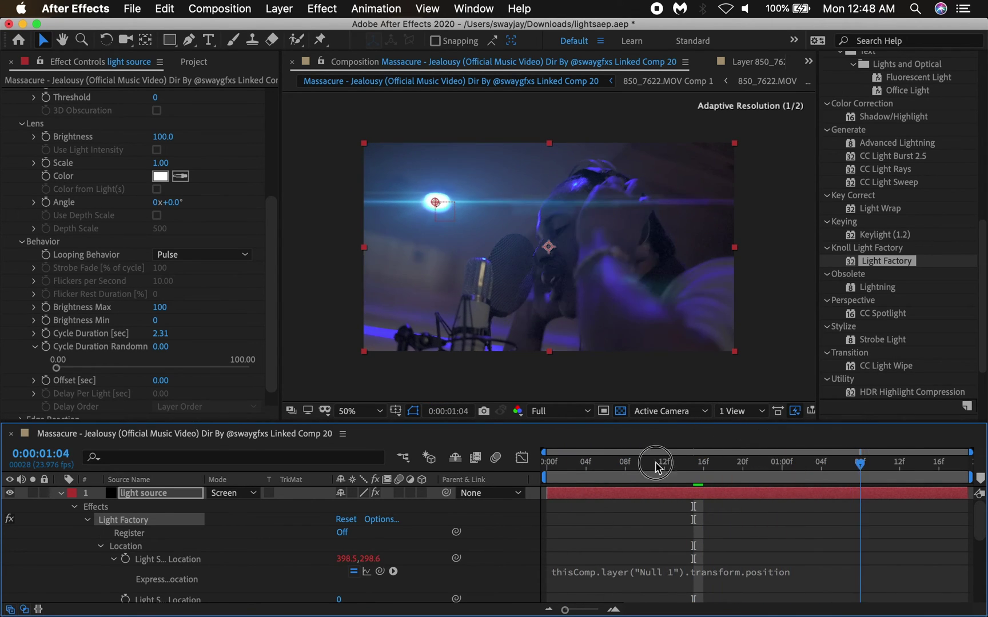
Preview the pulsing flare from the beginning of the composition.
key("Home")
key("space")
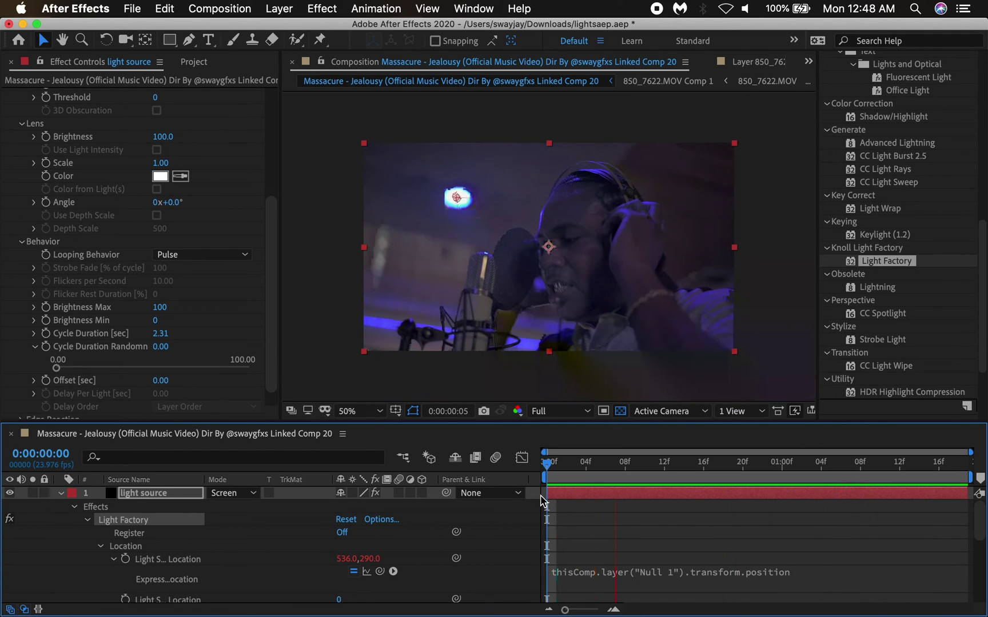
key("space")
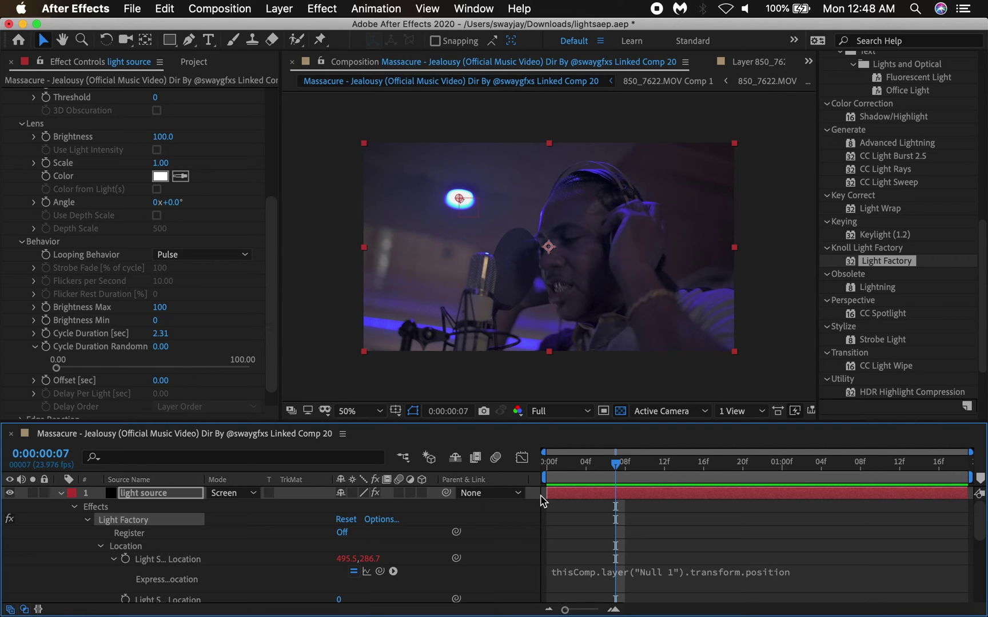
Switch to Premiere Pro, render the marked range of the Music Video sequence, and play it from 00:00:47:01.
key("ctrl+Up")
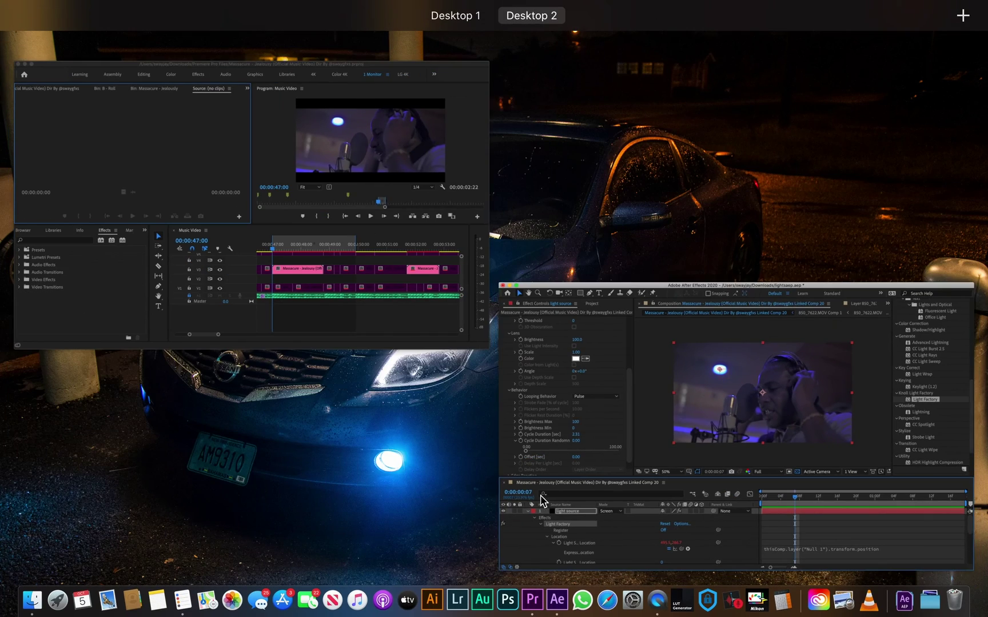
left_click(238, 286)
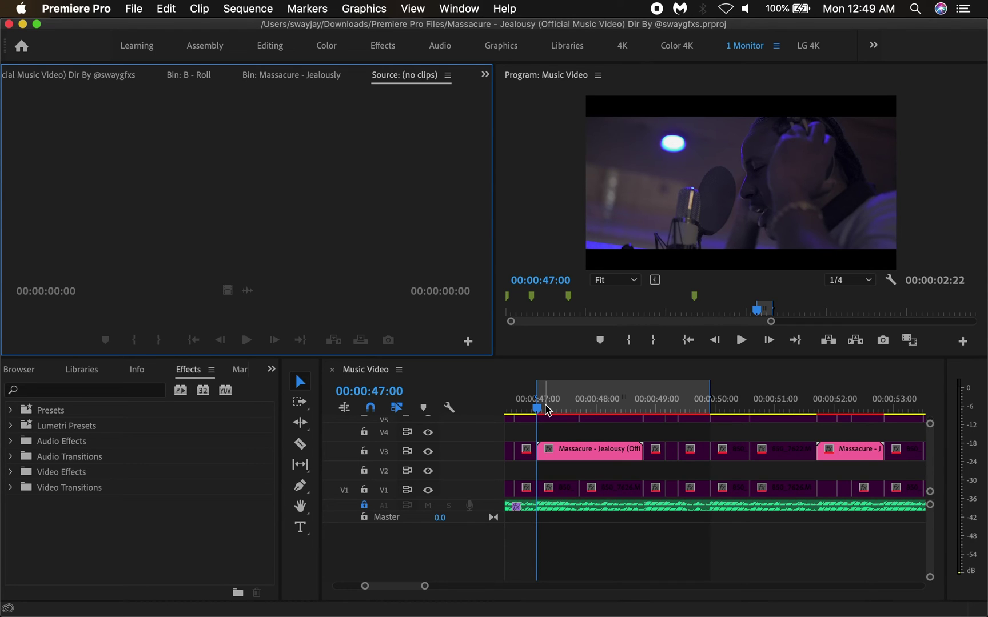
mouse_move(548, 410)
left_mouse_down()
mouse_move(520, 408)
mouse_move(620, 406)
mouse_move(543, 413)
left_mouse_up()
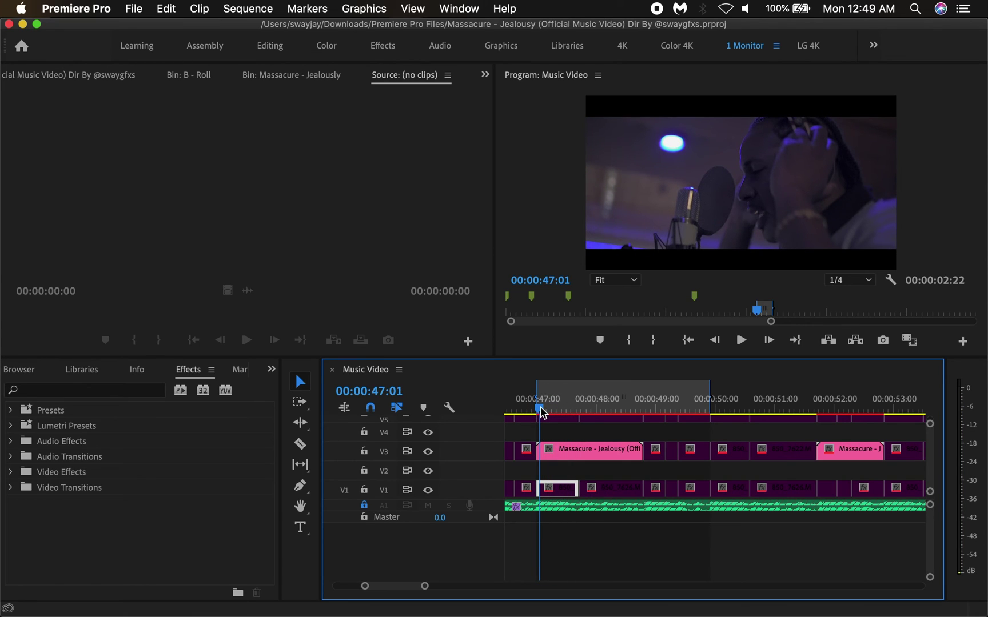
key("Return")
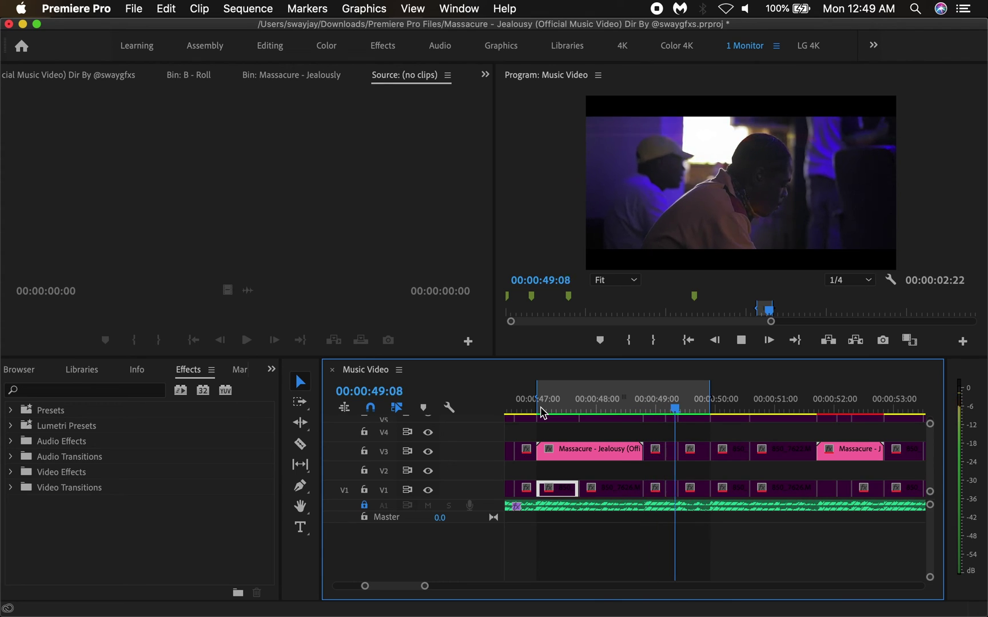
key("space")
left_click(541, 409)
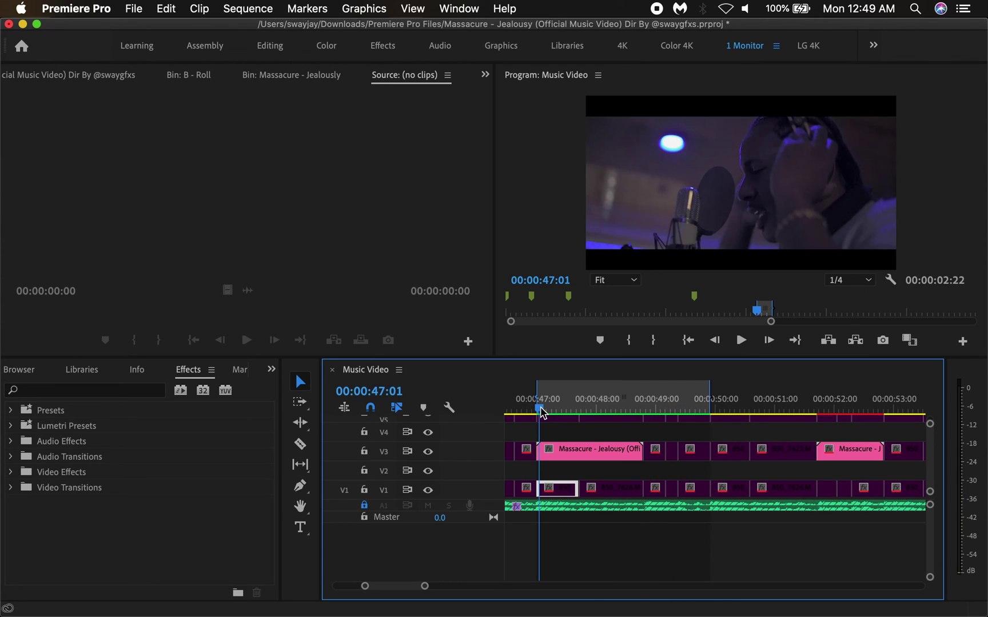
key("space")
key("space")
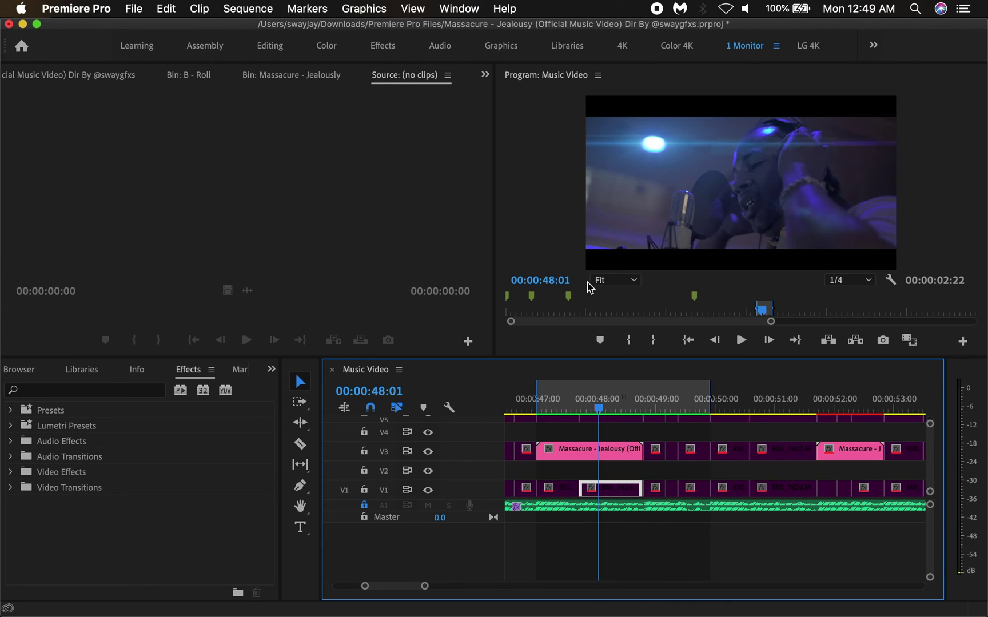
Maximize the Program Monitor and replay the flare shot several times from around 00:00:47:01 to examine the pulsing light.
key("grave")
left_click_drag(534, 554, 527, 559)
key("space")
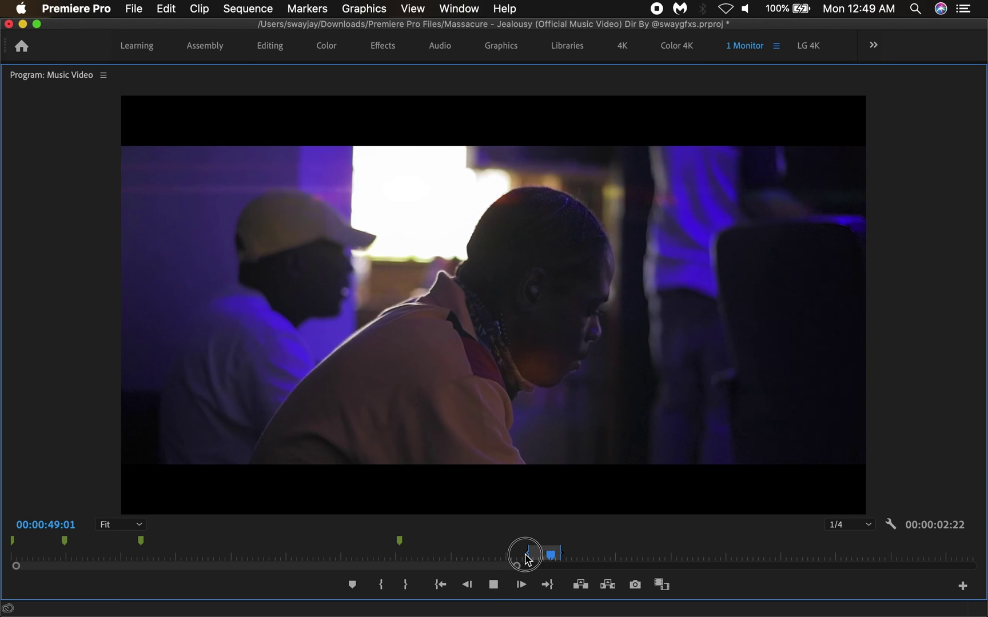
key("space")
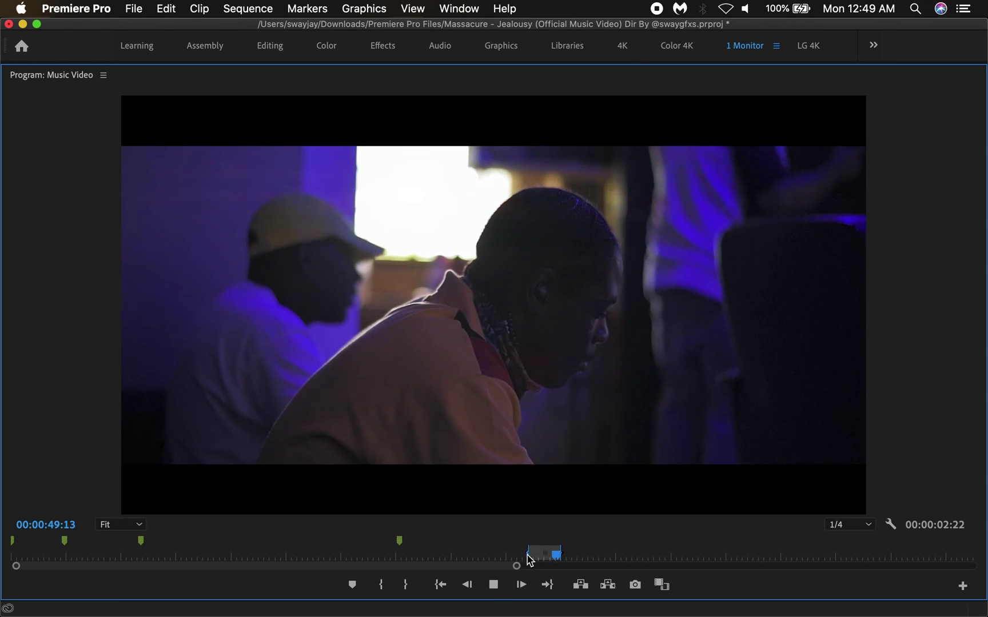
key("space")
left_click_drag(525, 553, 529, 558)
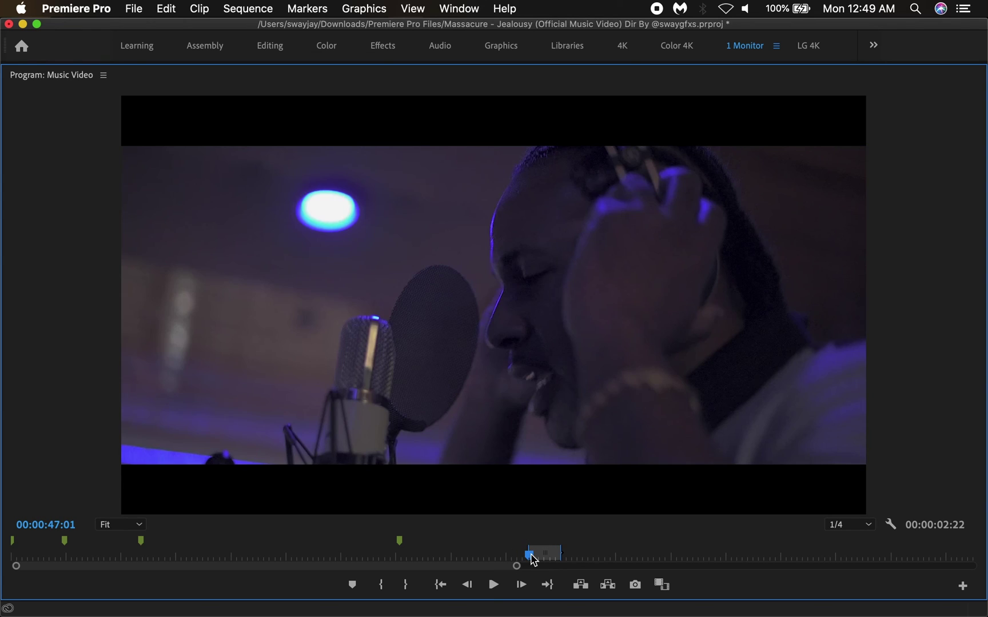
key("space")
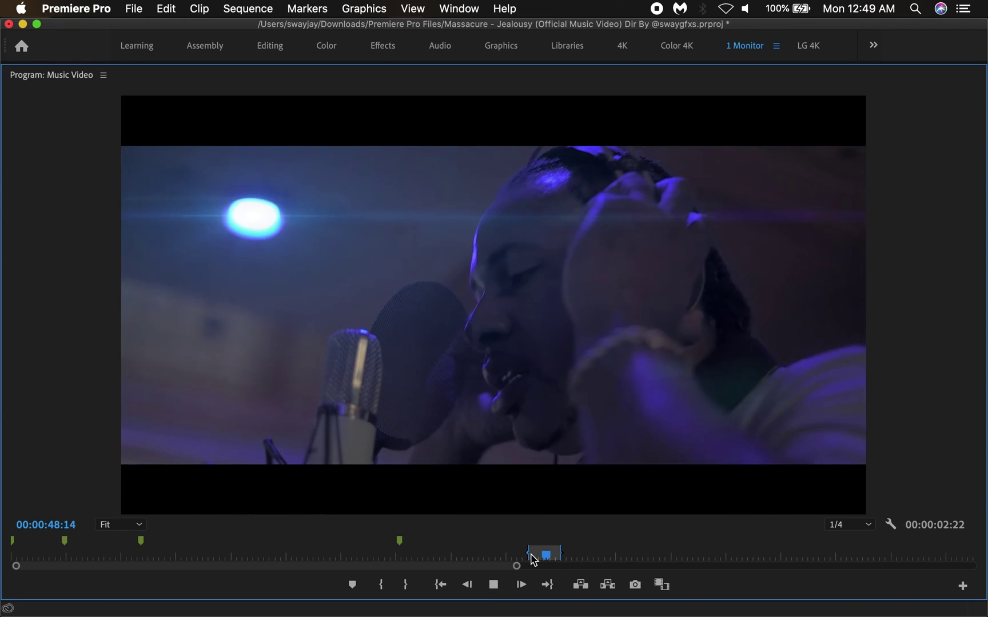
key("space")
key("space")
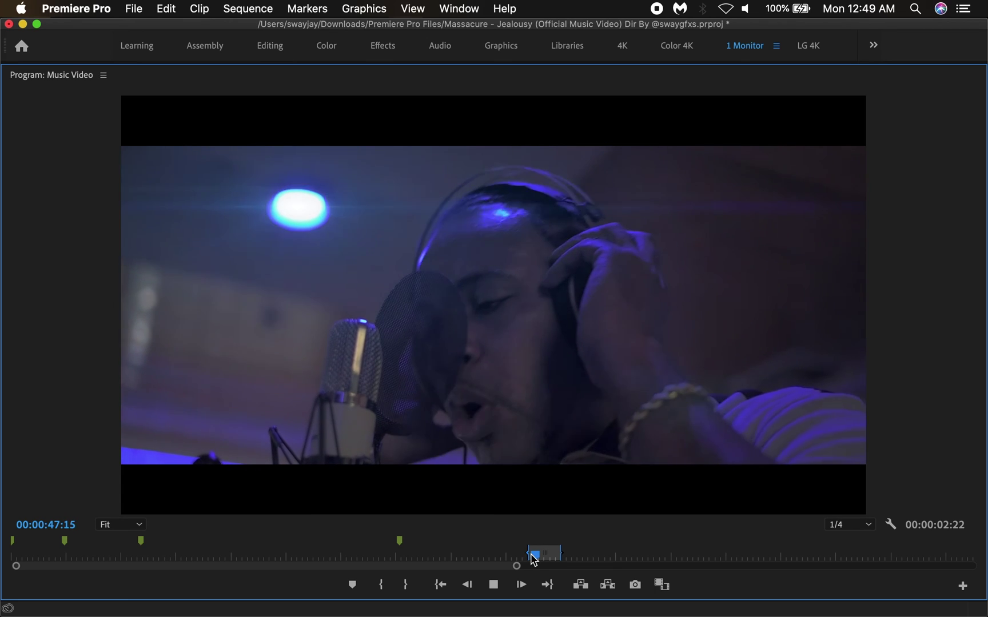
key("space")
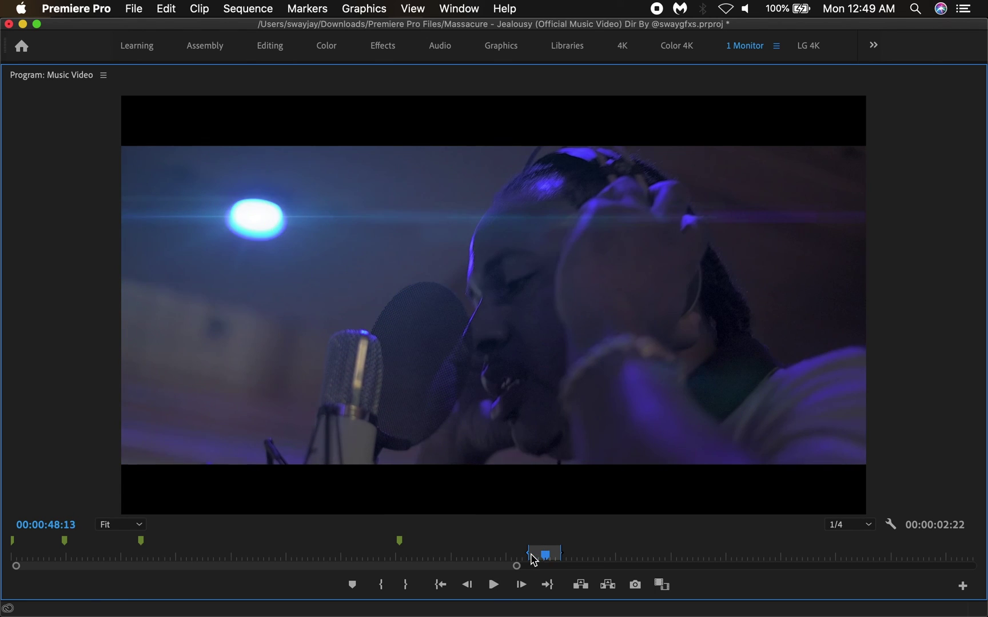